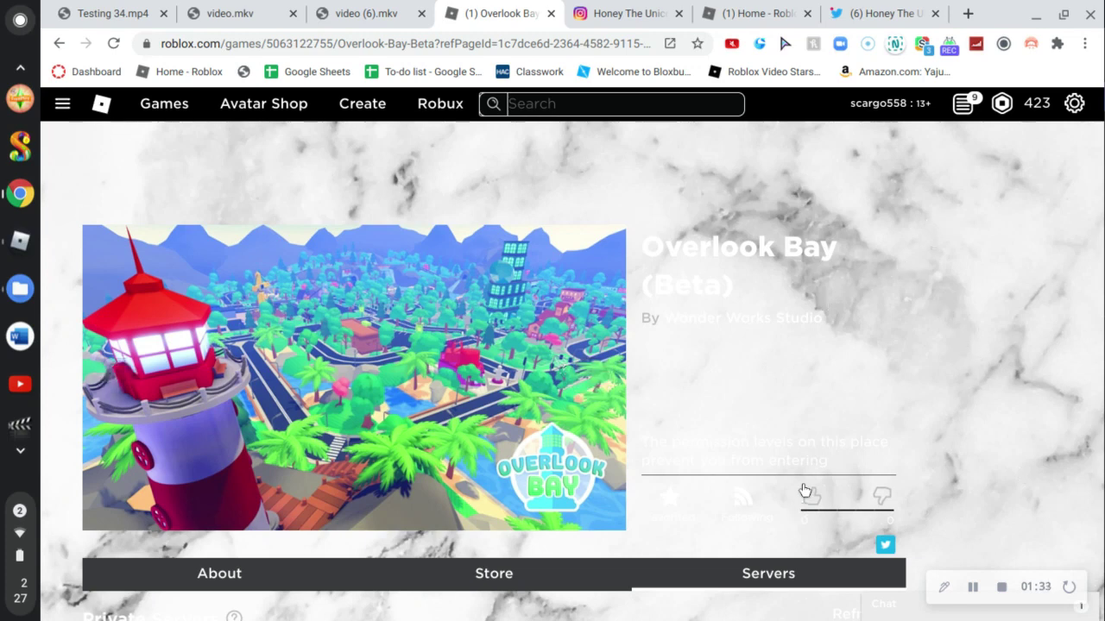
scroll(912, 445, "down", 2)
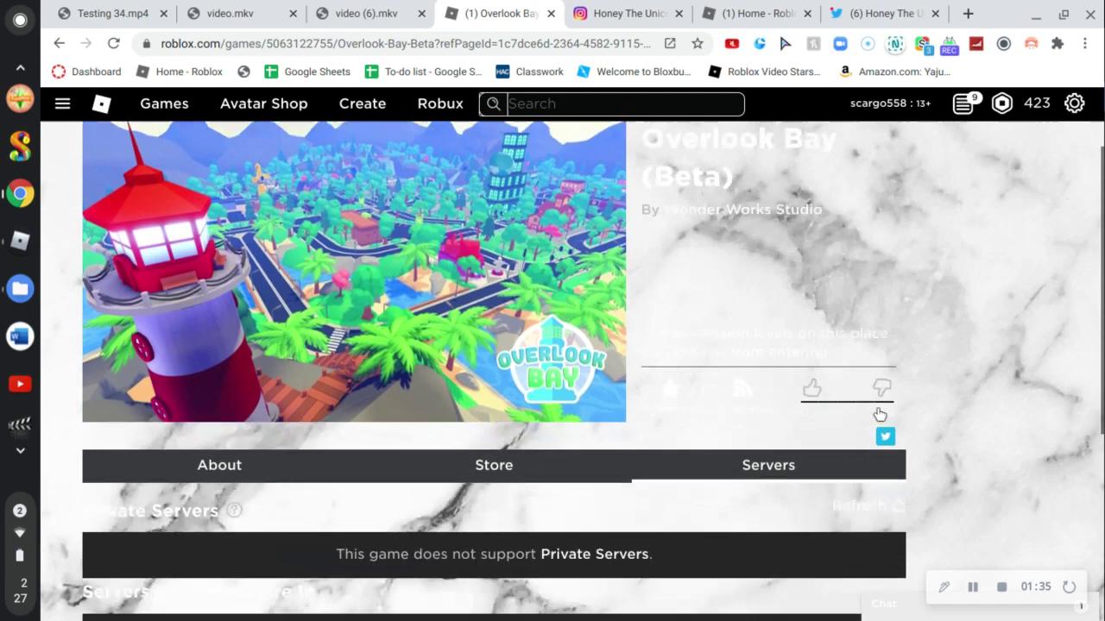
scroll(879, 415, "down", 3)
scroll(818, 403, "down", 3)
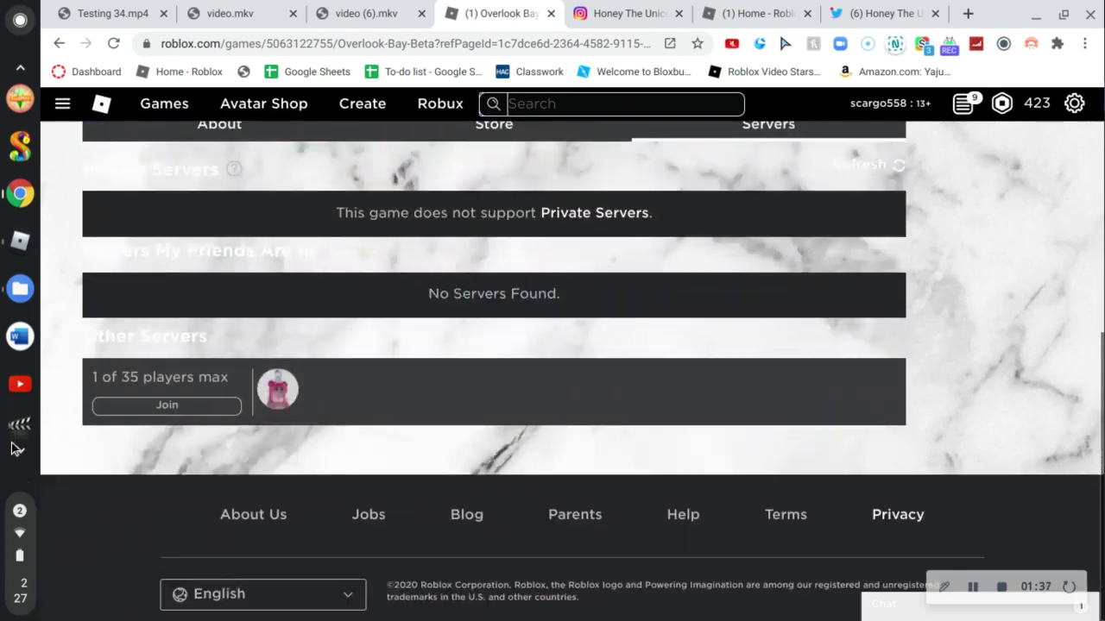
Refresh the Overlook Bay servers, reload the page, and read the About tab's July 27th release date
left_click(881, 167)
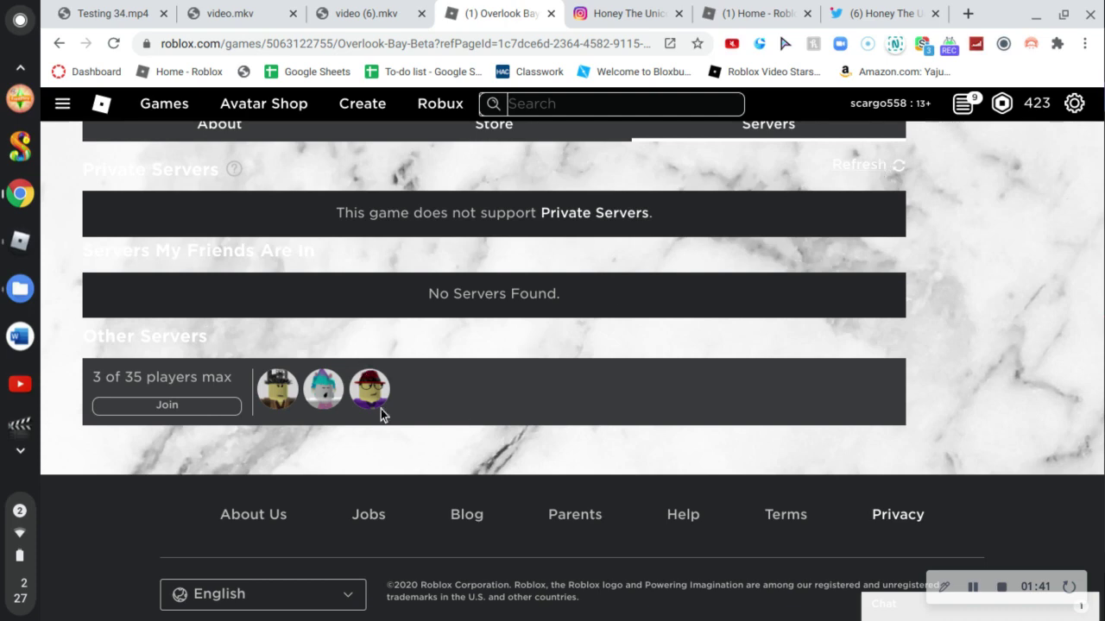
key("F5")
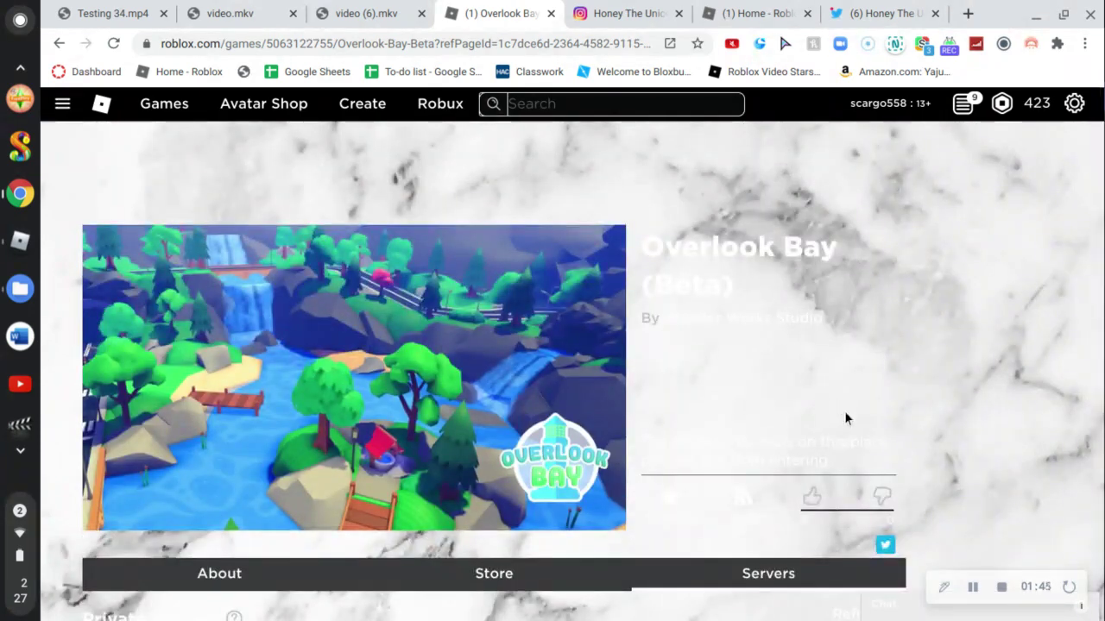
scroll(837, 411, "down", 3)
scroll(517, 431, "down", 2)
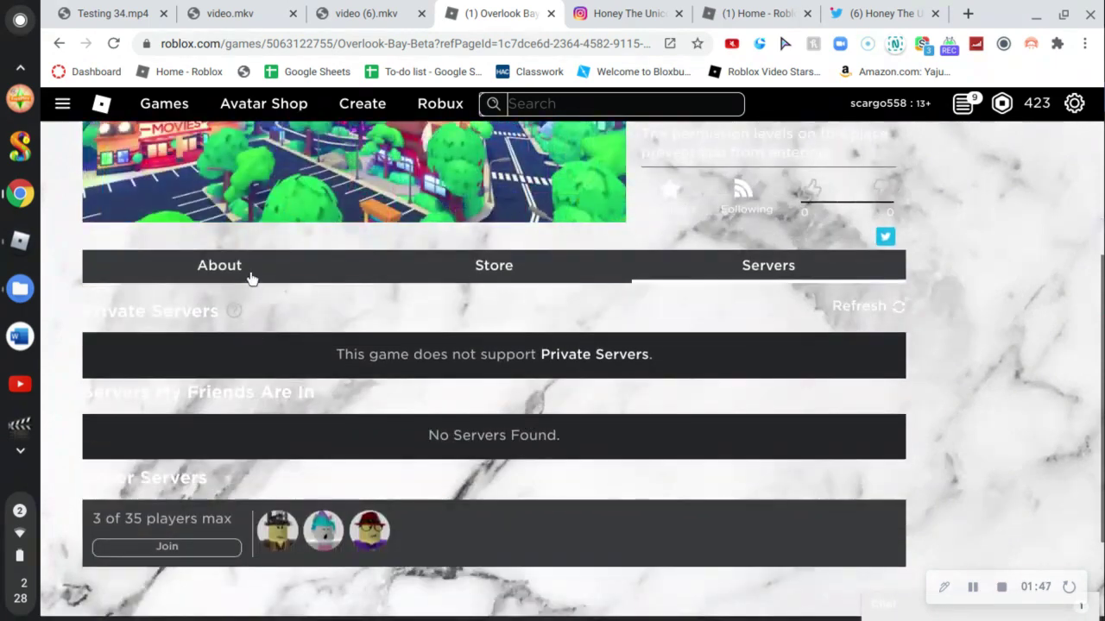
left_click(251, 269)
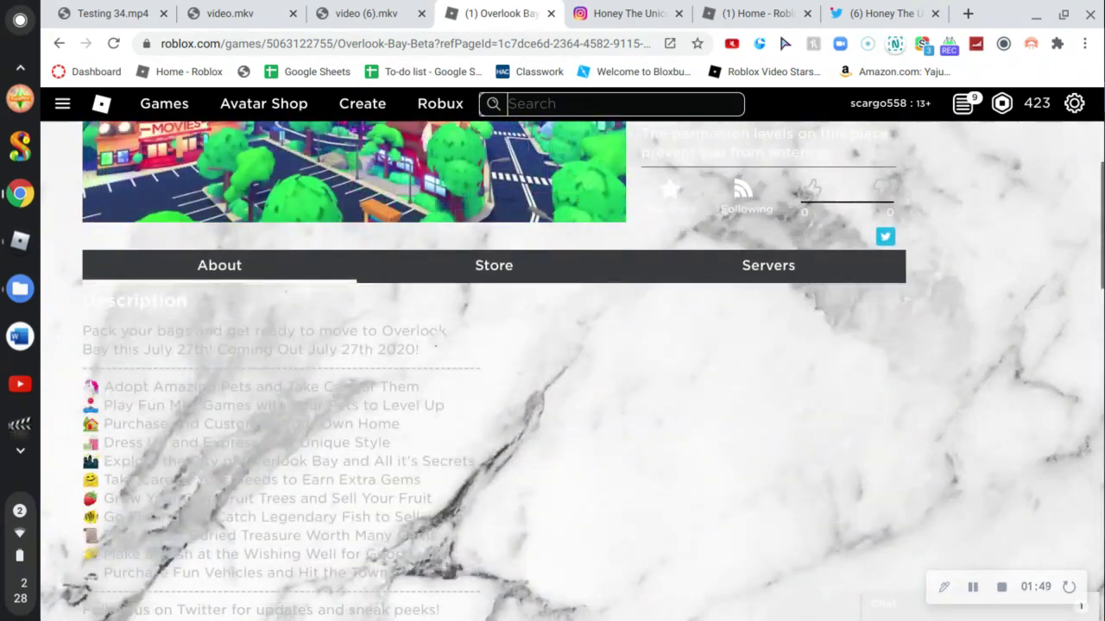
left_click_drag(436, 340, 77, 349)
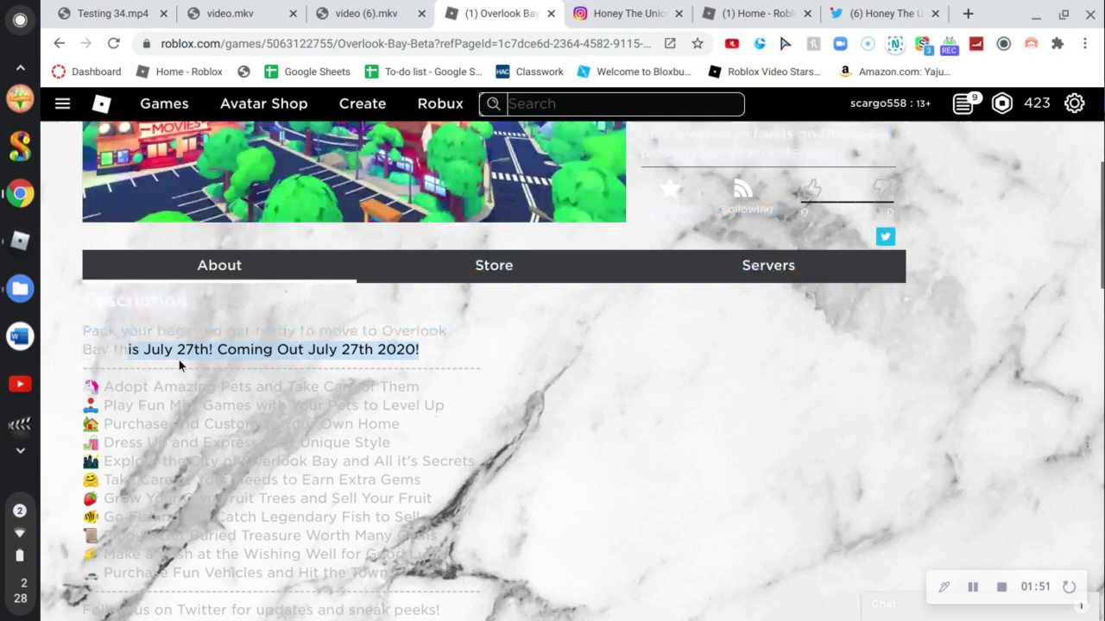
left_click(522, 386)
scroll(498, 371, "down", 4)
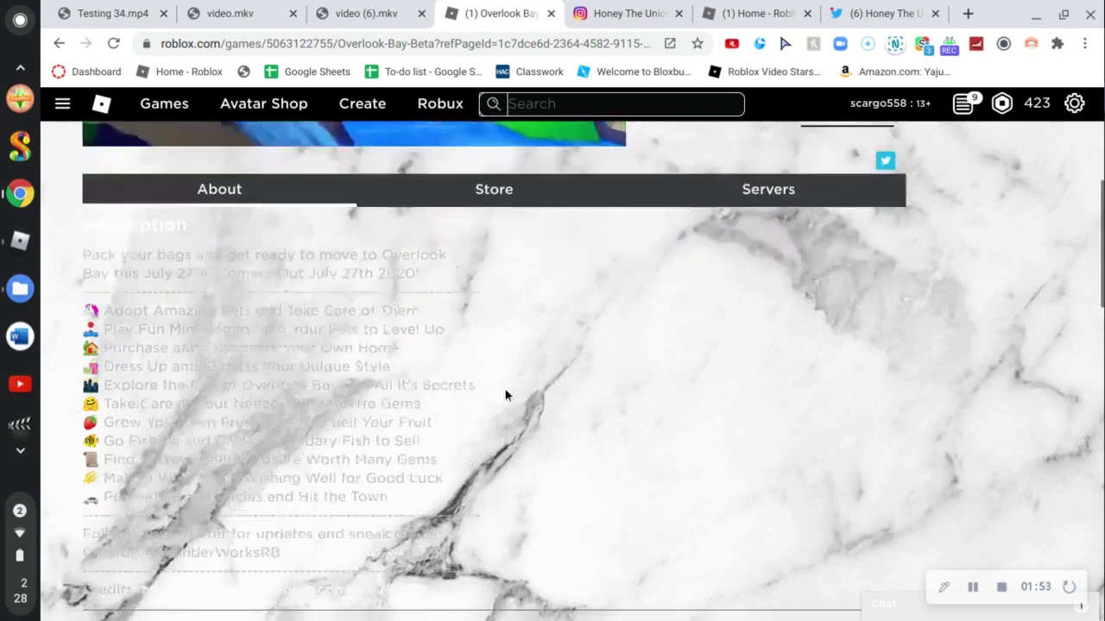
scroll(501, 391, "down", 4)
scroll(502, 400, "down", 2)
scroll(503, 402, "down", 1)
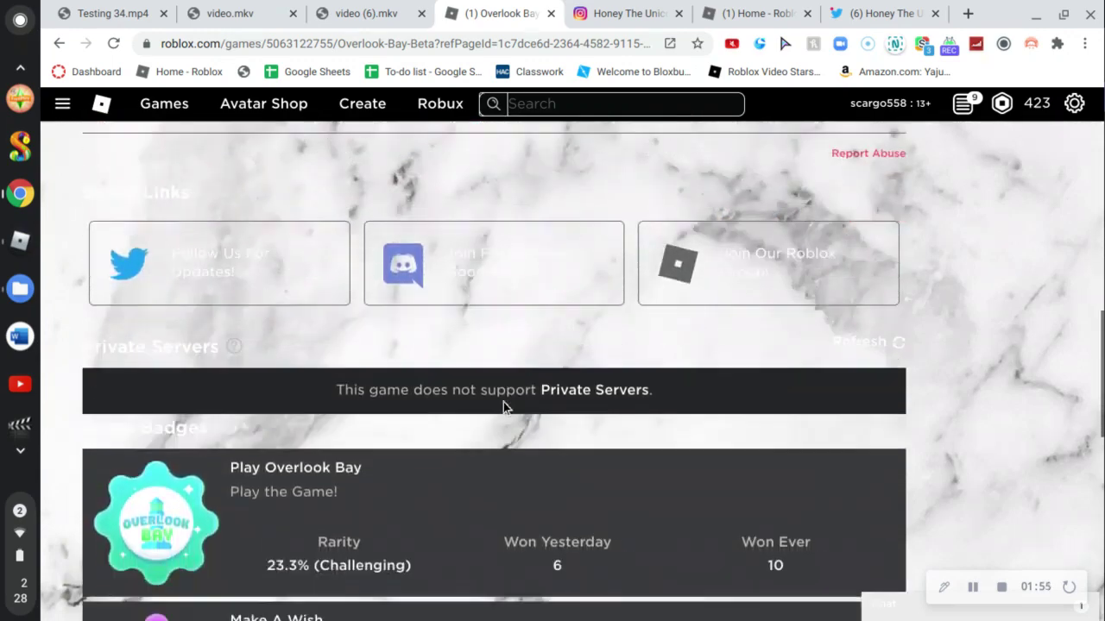
scroll(505, 408, "down", 4)
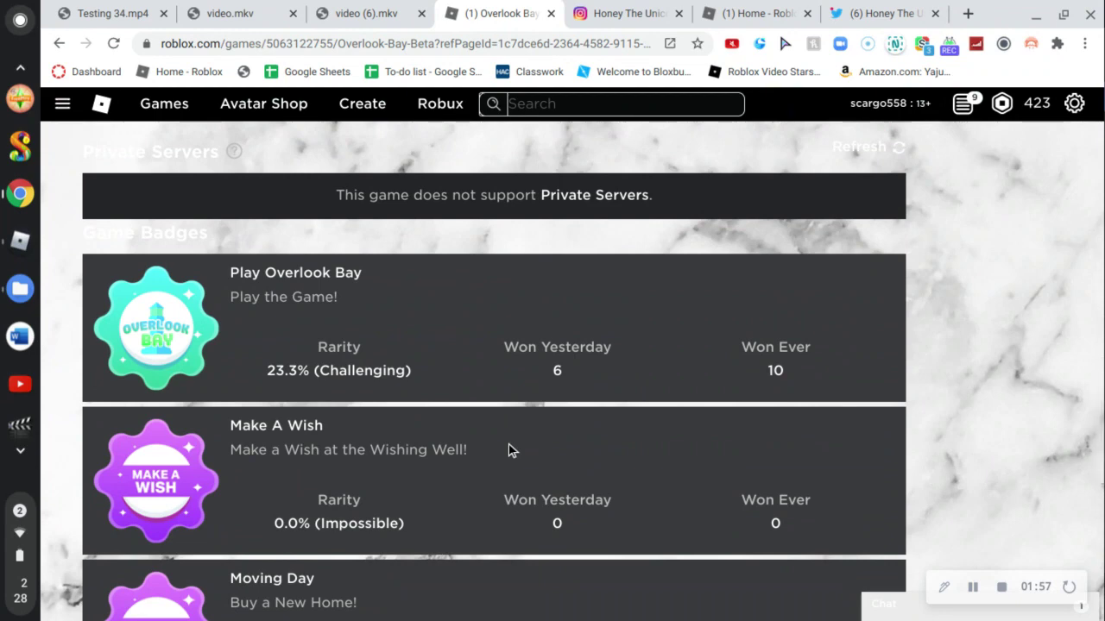
scroll(507, 447, "down", 2)
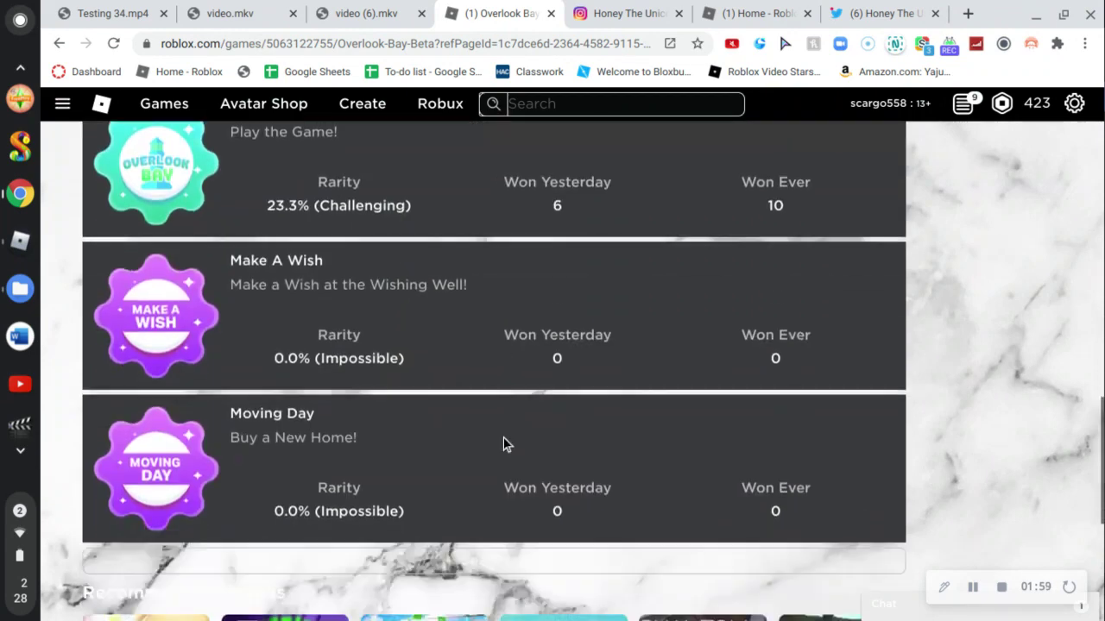
scroll(503, 437, "down", 2)
scroll(510, 432, "down", 1)
scroll(510, 415, "down", 2)
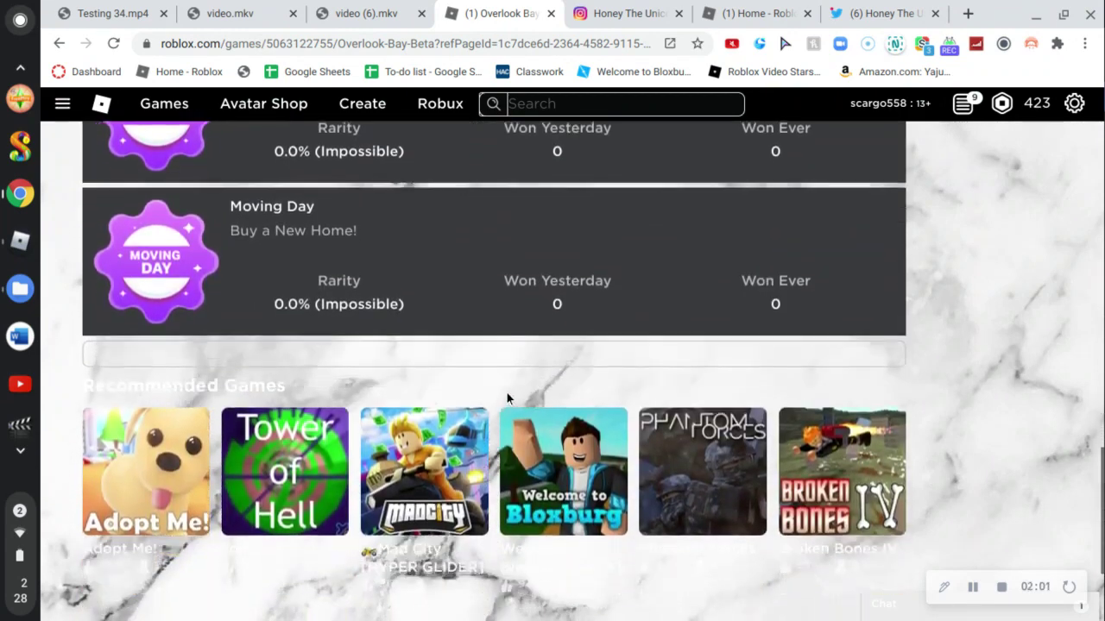
scroll(506, 392, "down", 3)
scroll(513, 384, "up", 10)
scroll(514, 382, "up", 5)
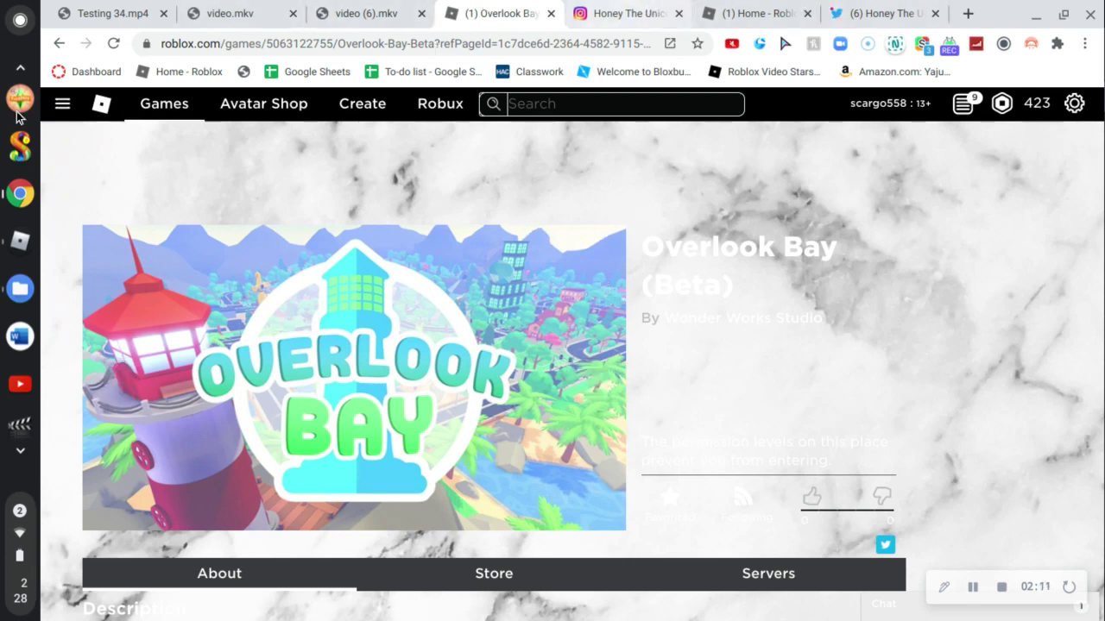
Open the Roblox navigation sidebar from the top-left hamburger menu
left_click(62, 104)
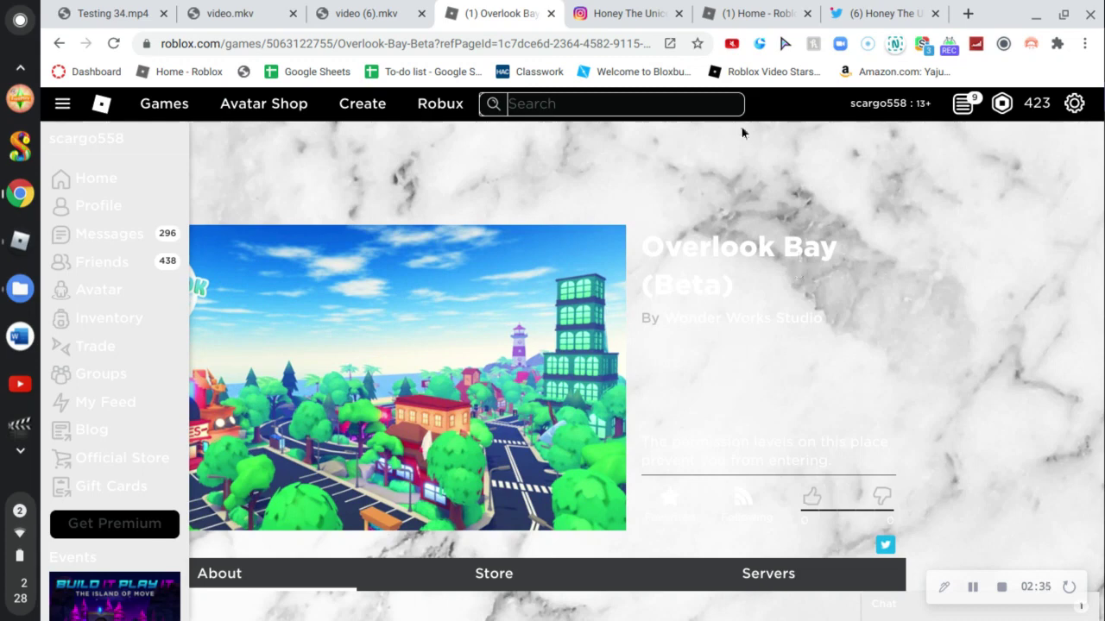
View the Honey The Unicorn Instagram profile, then go to the Roblox home and Twitter search tabs
left_click(629, 13)
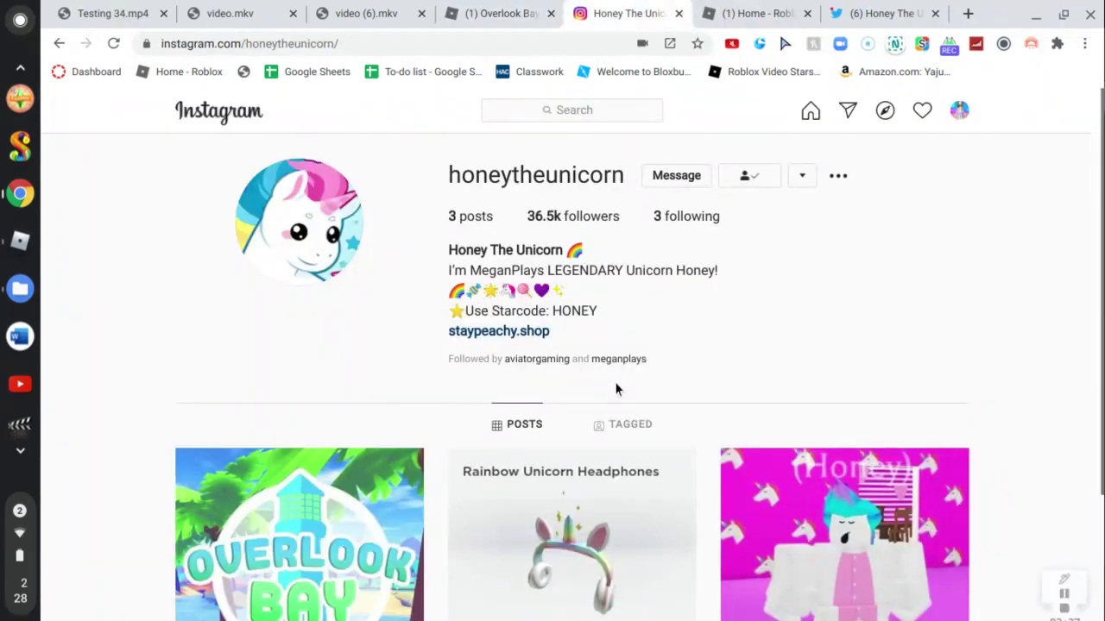
scroll(614, 381, "down", 2)
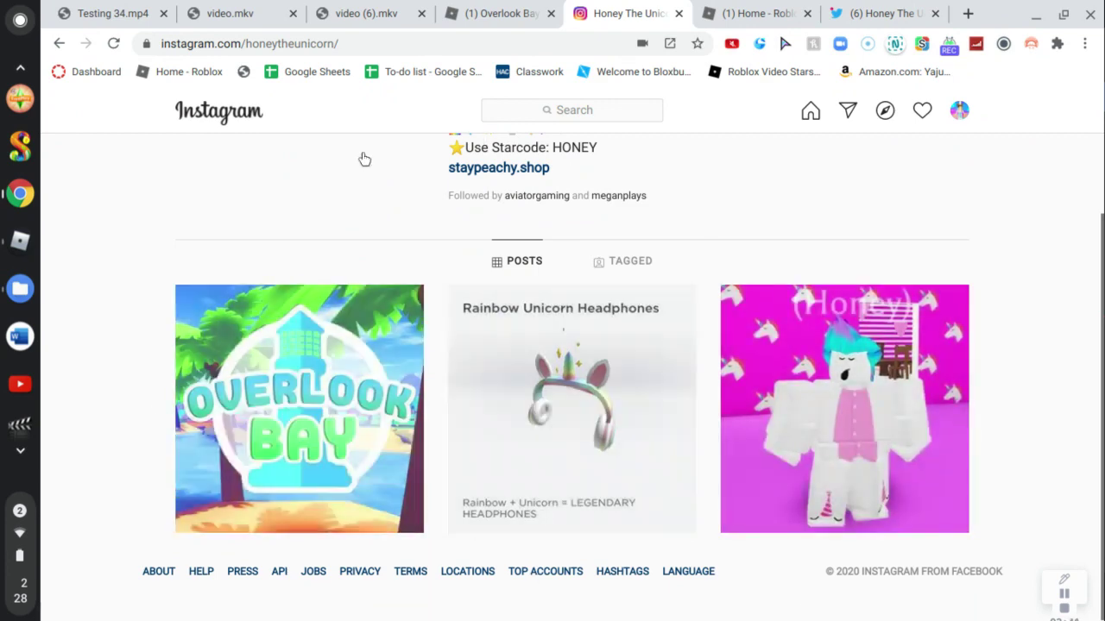
scroll(364, 158, "up", 3)
left_click(751, 13)
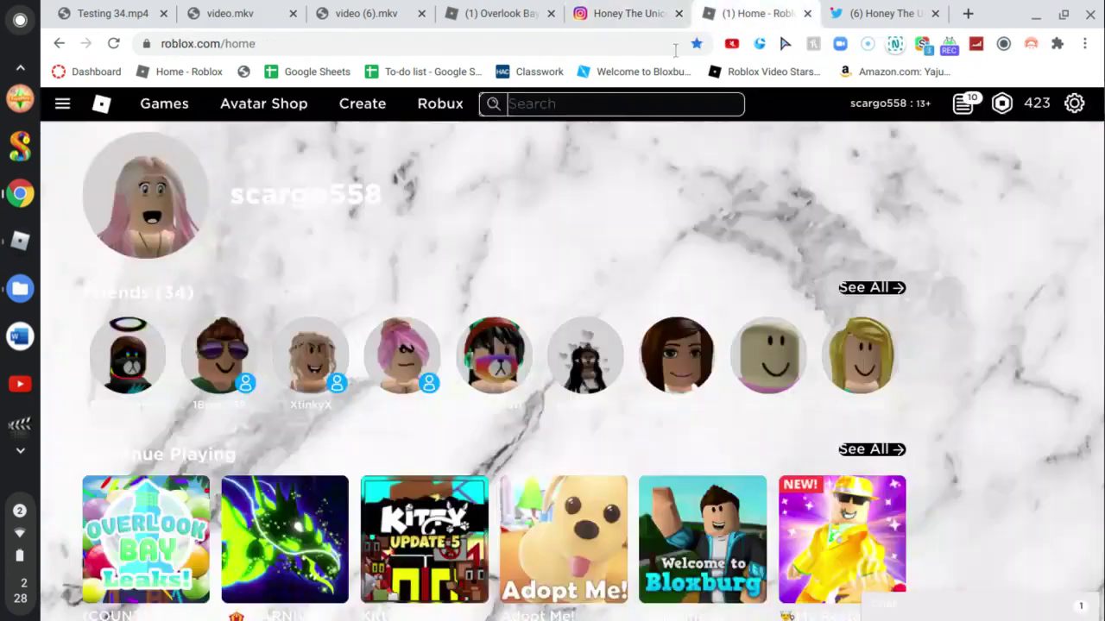
left_click(885, 13)
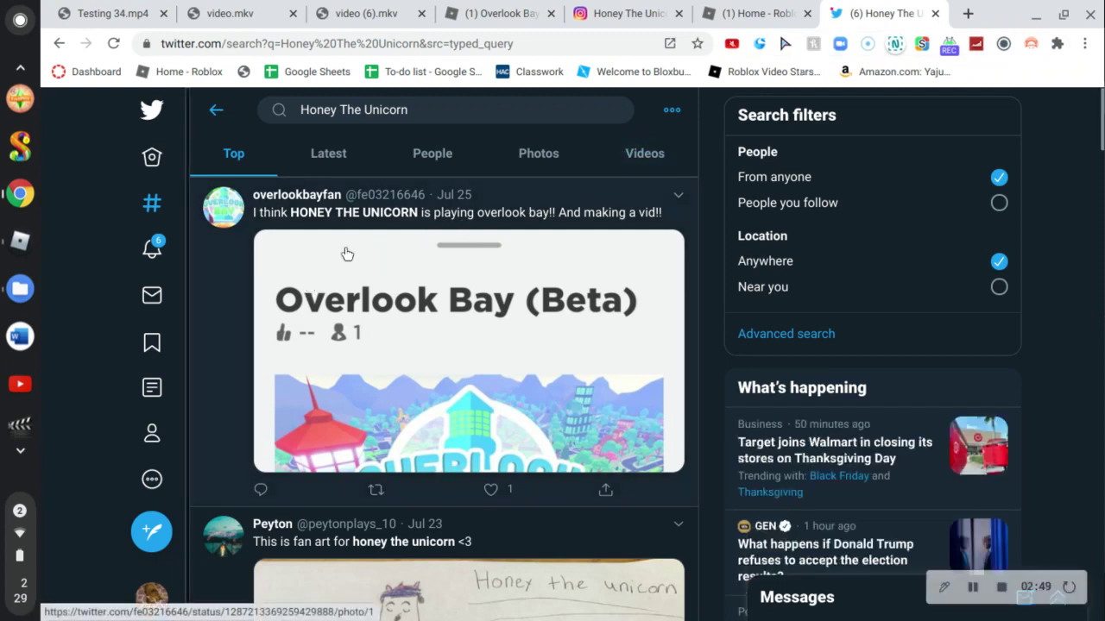
scroll(347, 252, "down", 5)
scroll(347, 253, "down", 3)
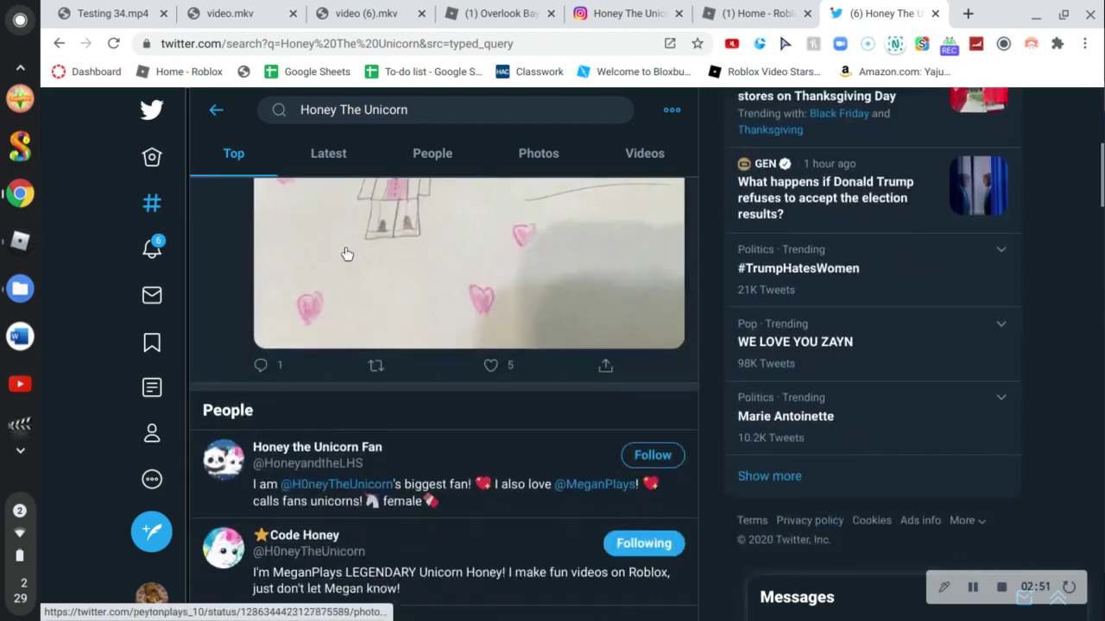
scroll(347, 253, "up", 8)
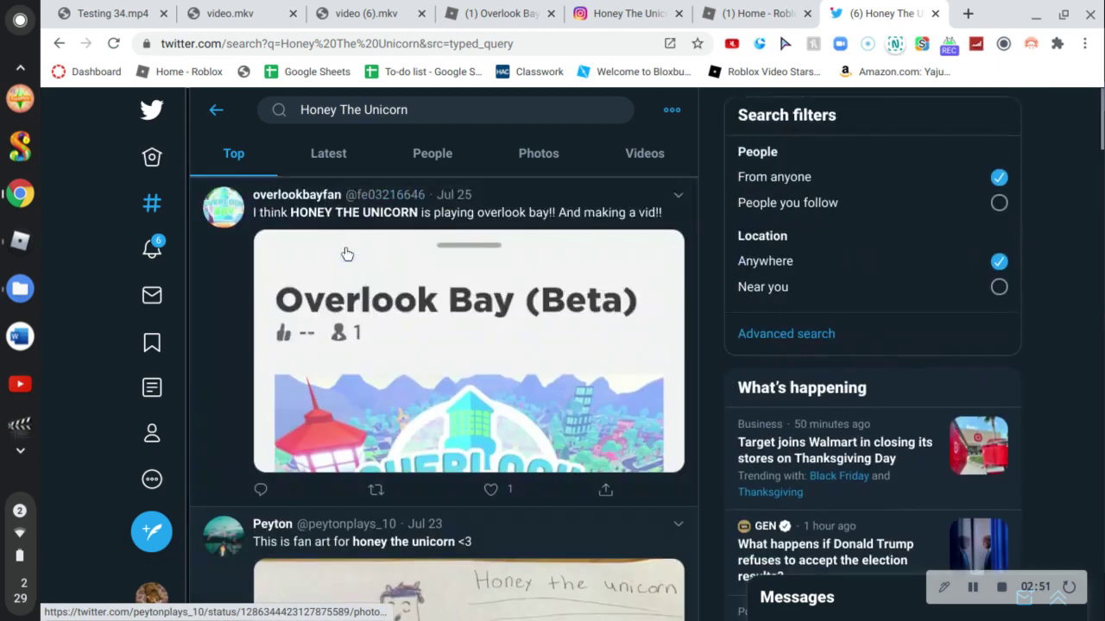
Open the Code Honey profile from search suggestions and highlight the Wonder Works release-day tweet
left_click(505, 112)
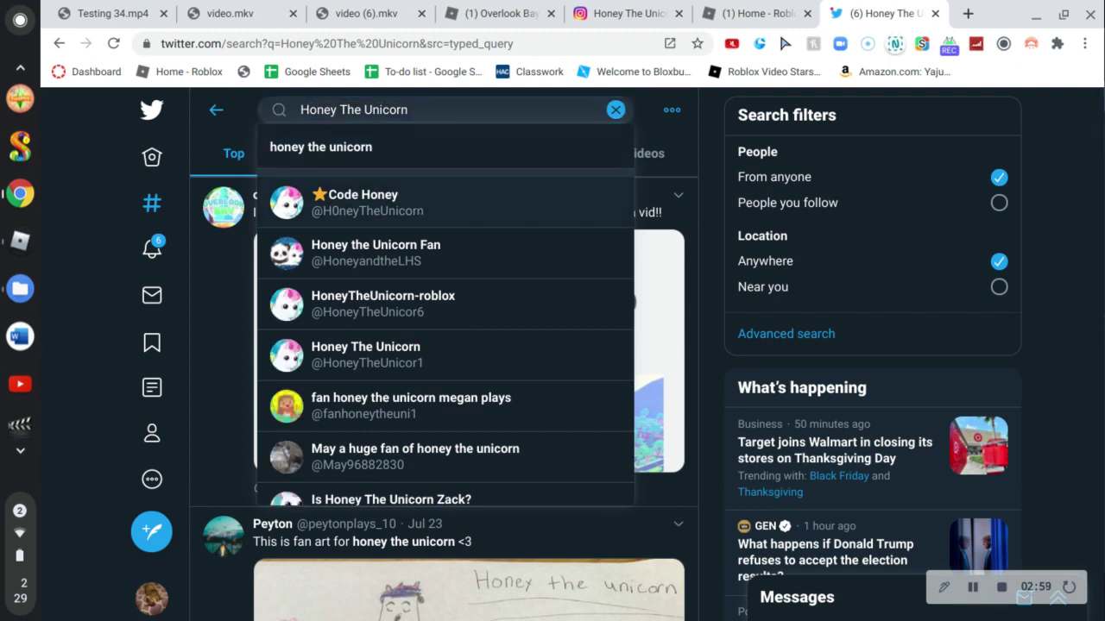
left_click(408, 211)
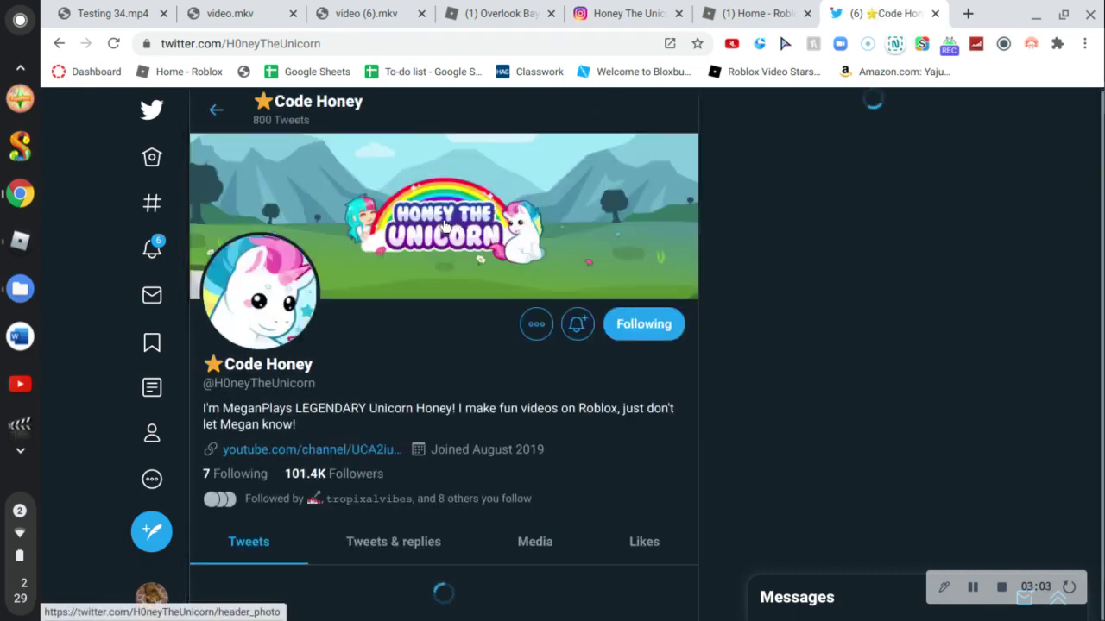
scroll(473, 307, "down", 3)
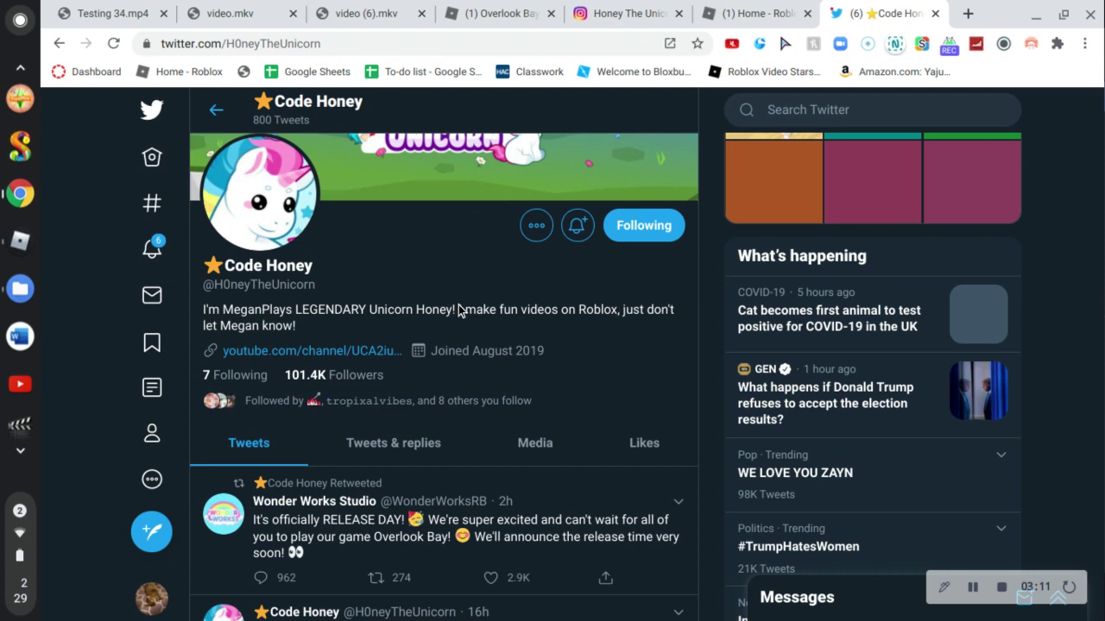
mouse_move(397, 486)
left_mouse_down()
mouse_move(425, 544)
mouse_move(610, 560)
left_mouse_up()
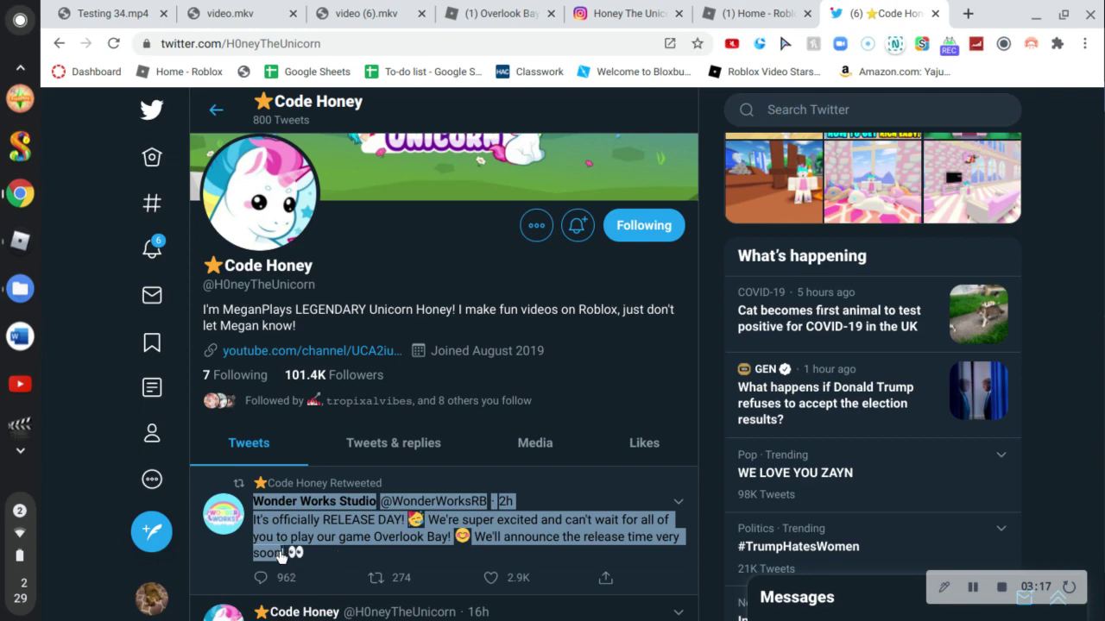
left_click(259, 559)
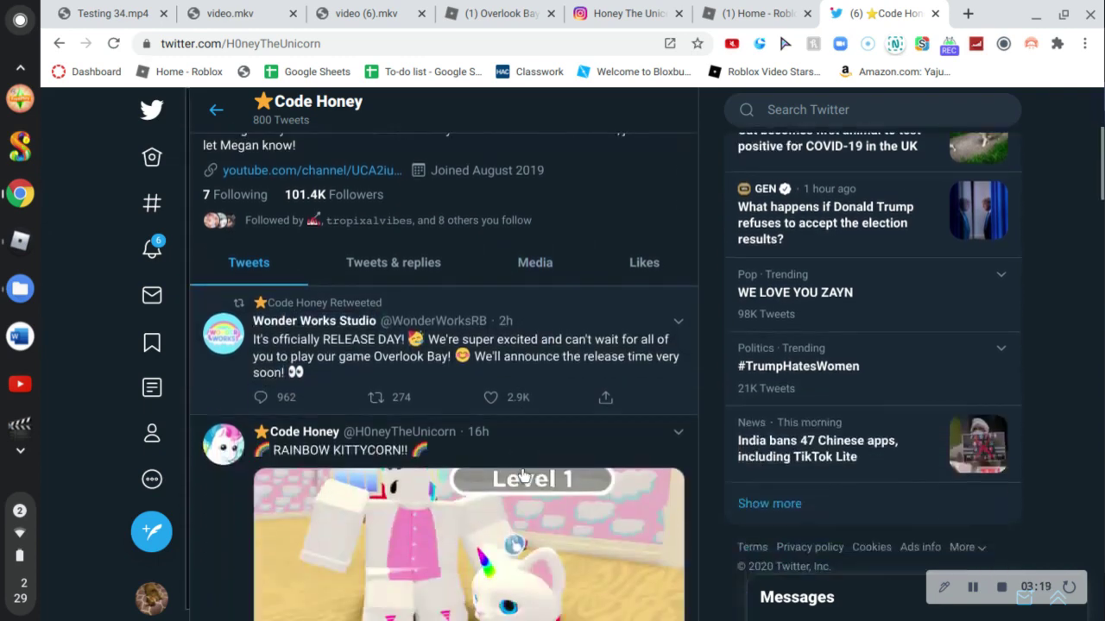
scroll(522, 477, "down", 5)
scroll(518, 479, "down", 5)
scroll(516, 480, "down", 3)
scroll(512, 481, "down", 5)
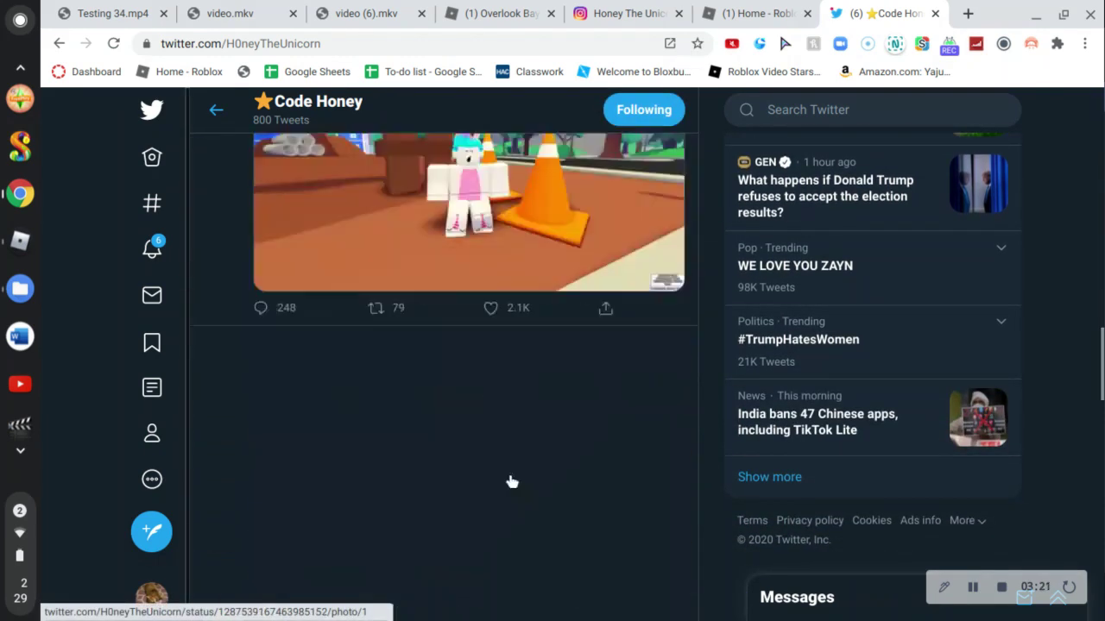
scroll(512, 482, "down", 2)
Return to the profile top, highlight the profile link and join date, and reload the page
key("Home")
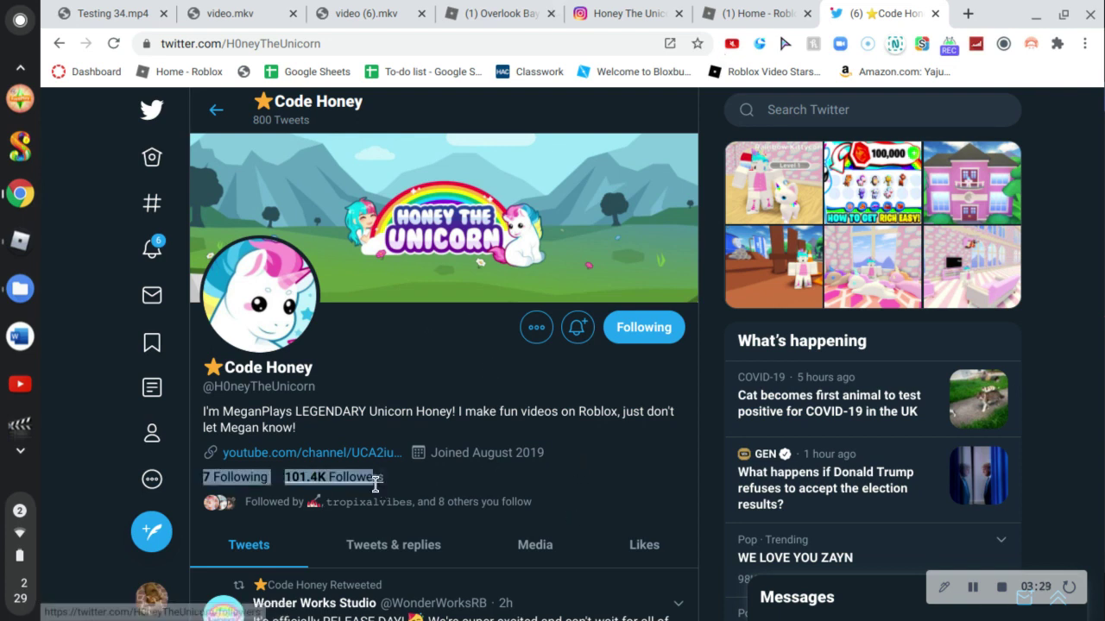
left_click_drag(572, 454, 232, 452)
left_click(560, 490)
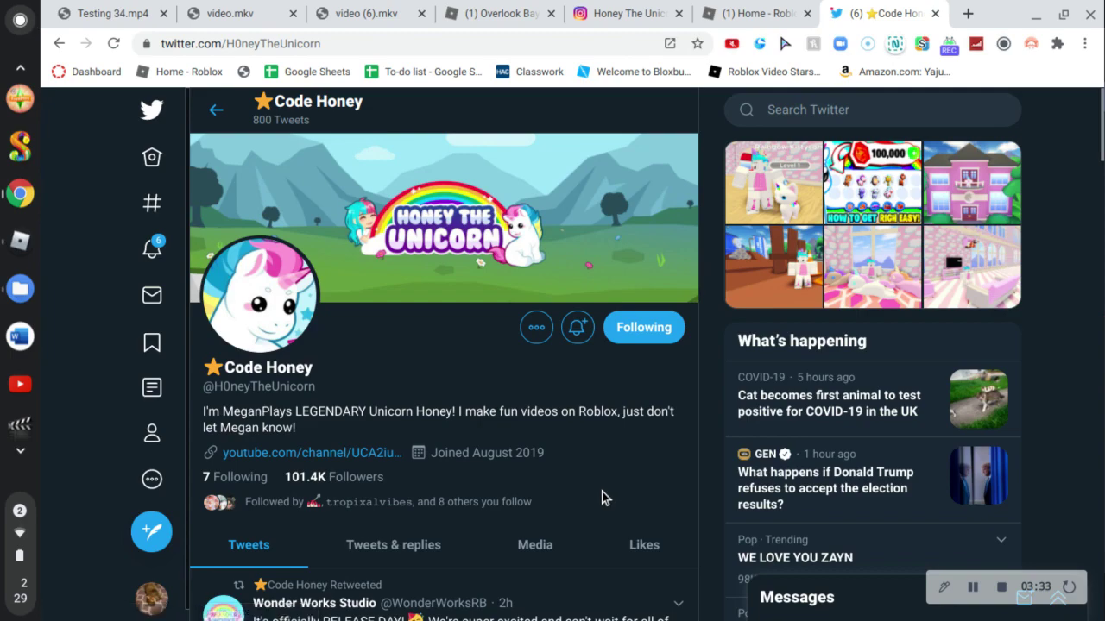
scroll(608, 493, "down", 3)
scroll(604, 497, "down", 5)
key("F5")
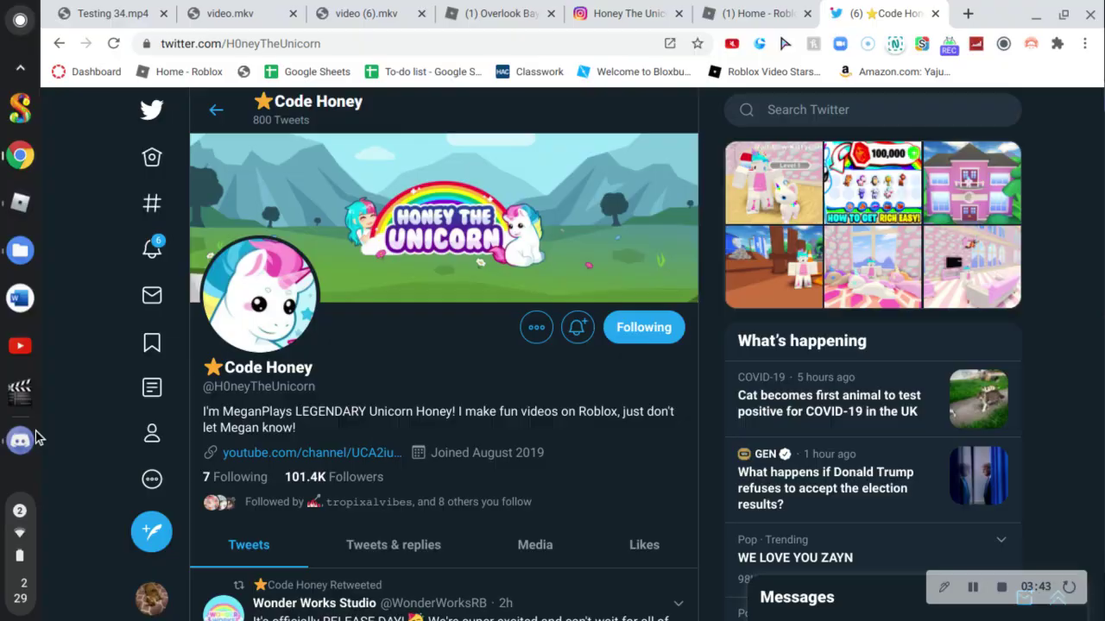
Switch to Discord and open Wonder Works Studio's #general chat at full width
left_click(20, 441)
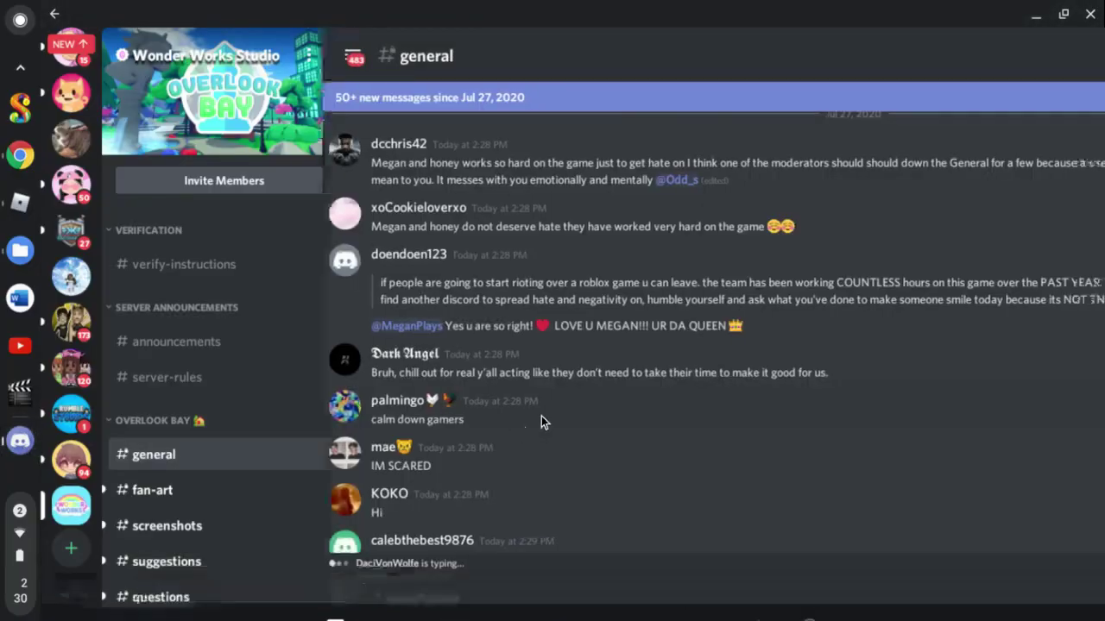
left_click(542, 416)
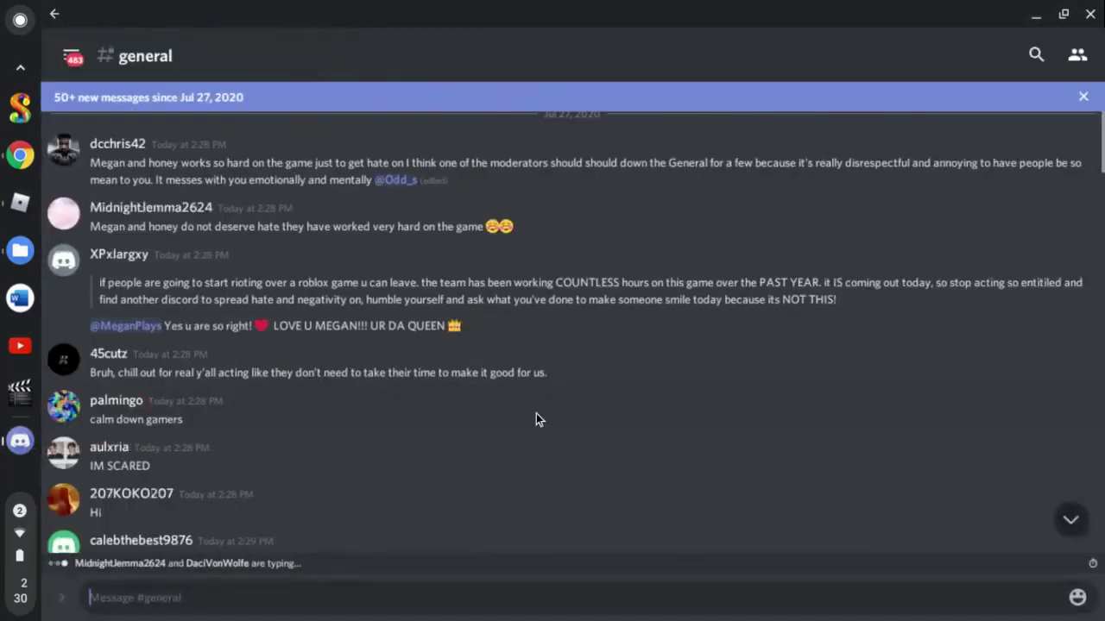
scroll(532, 408, "down", 8)
scroll(532, 406, "down", 5)
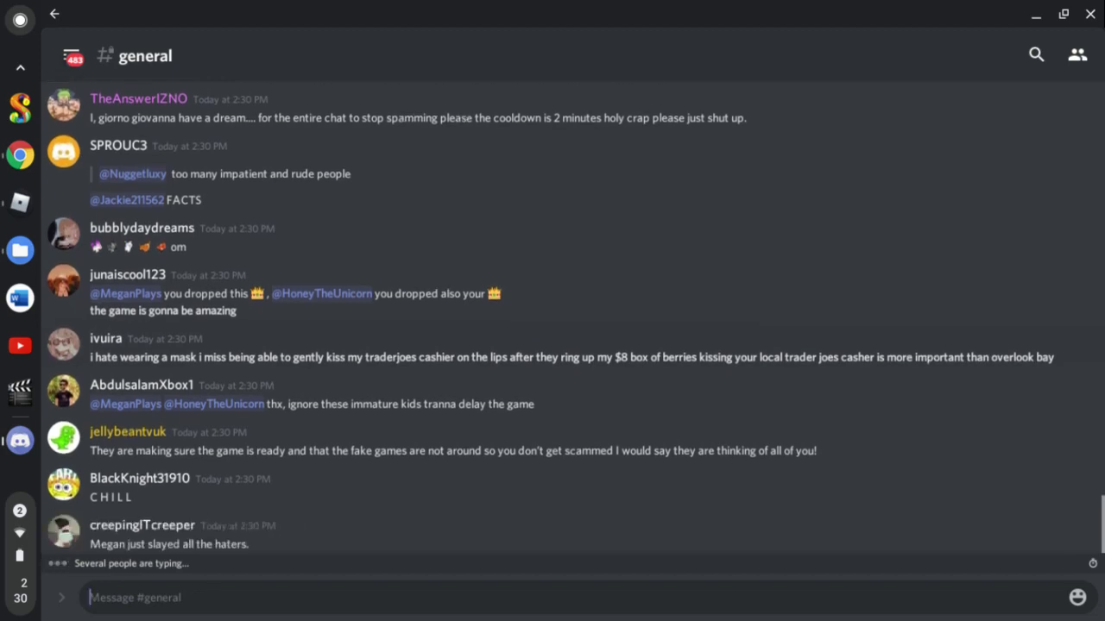
scroll(470, 460, "up", 3)
scroll(471, 461, "up", 4)
scroll(470, 460, "up", 3)
scroll(470, 460, "up", 5)
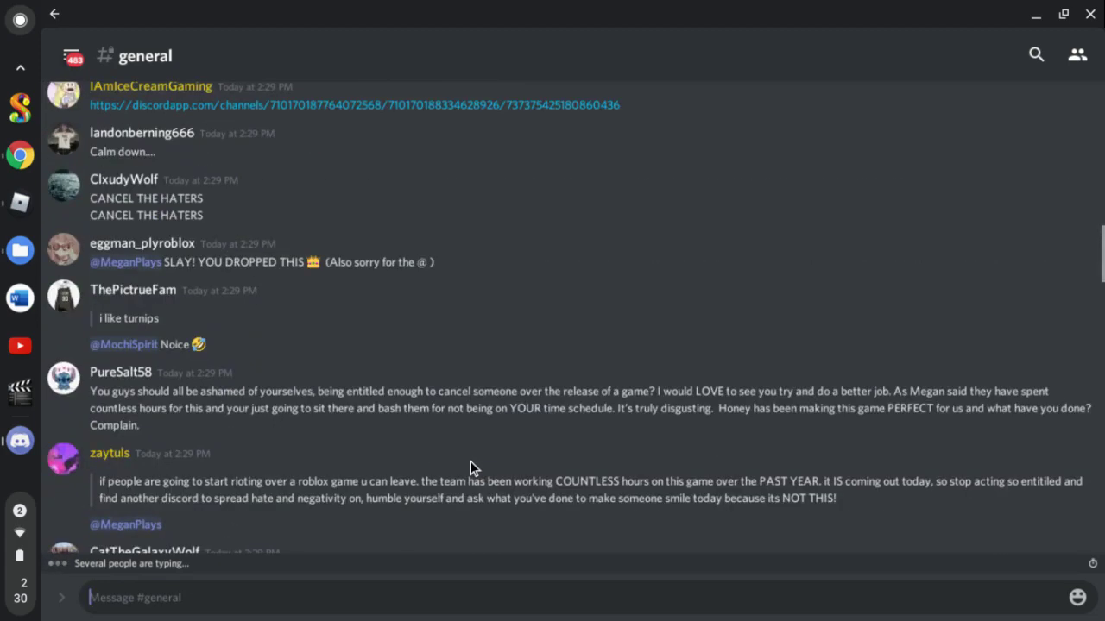
scroll(470, 460, "up", 3)
scroll(471, 460, "up", 5)
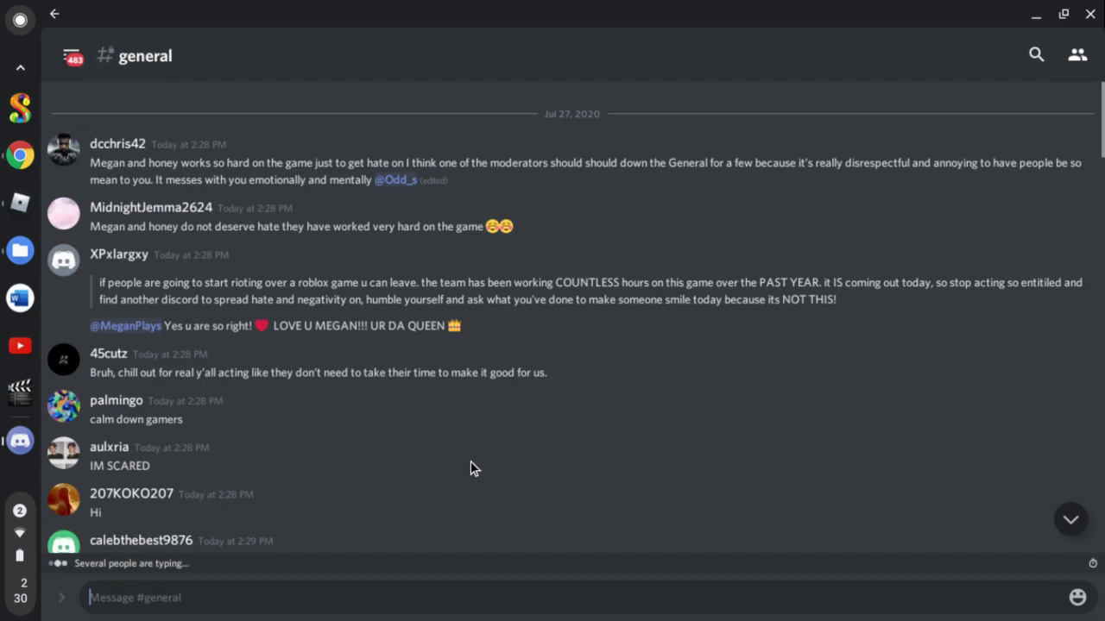
scroll(471, 461, "down", 10)
scroll(470, 461, "down", 5)
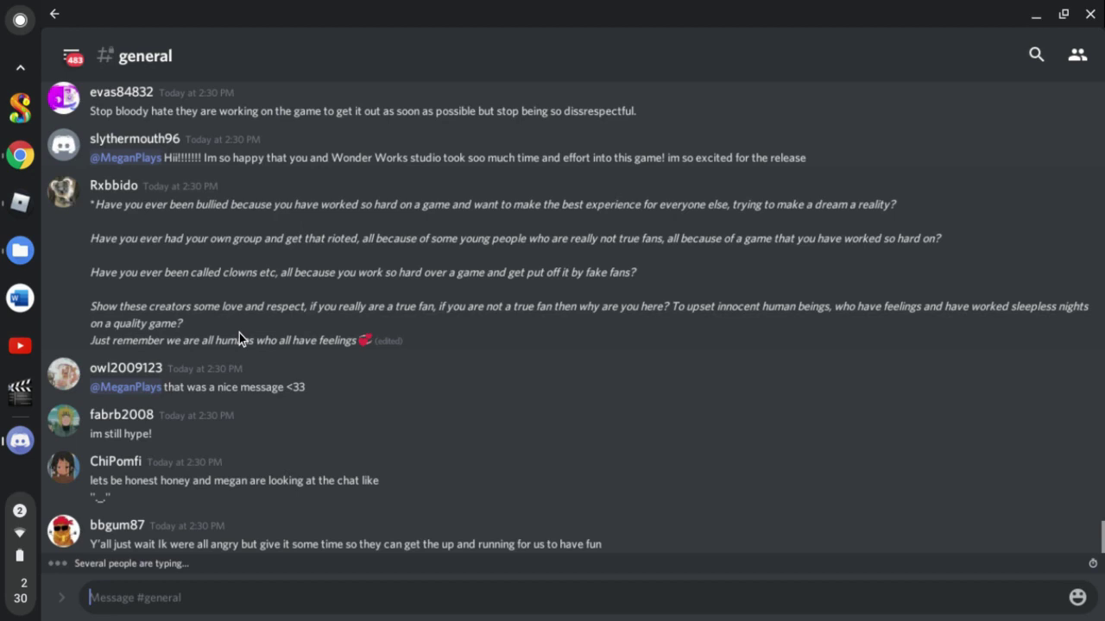
scroll(239, 333, "up", 5)
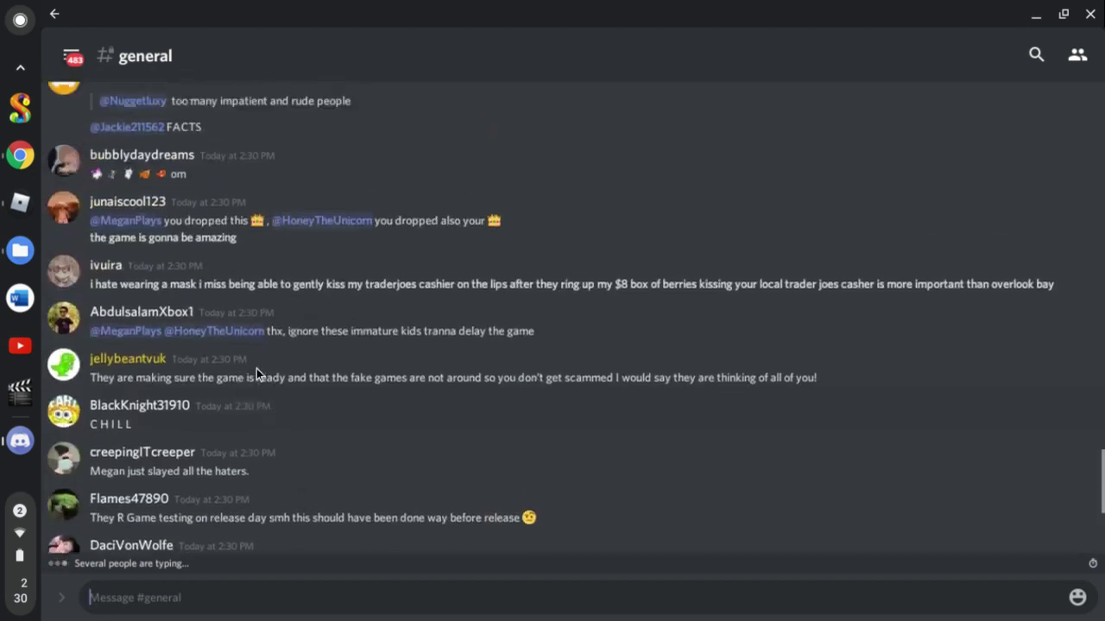
scroll(257, 368, "up", 5)
scroll(256, 368, "up", 5)
scroll(257, 369, "up", 5)
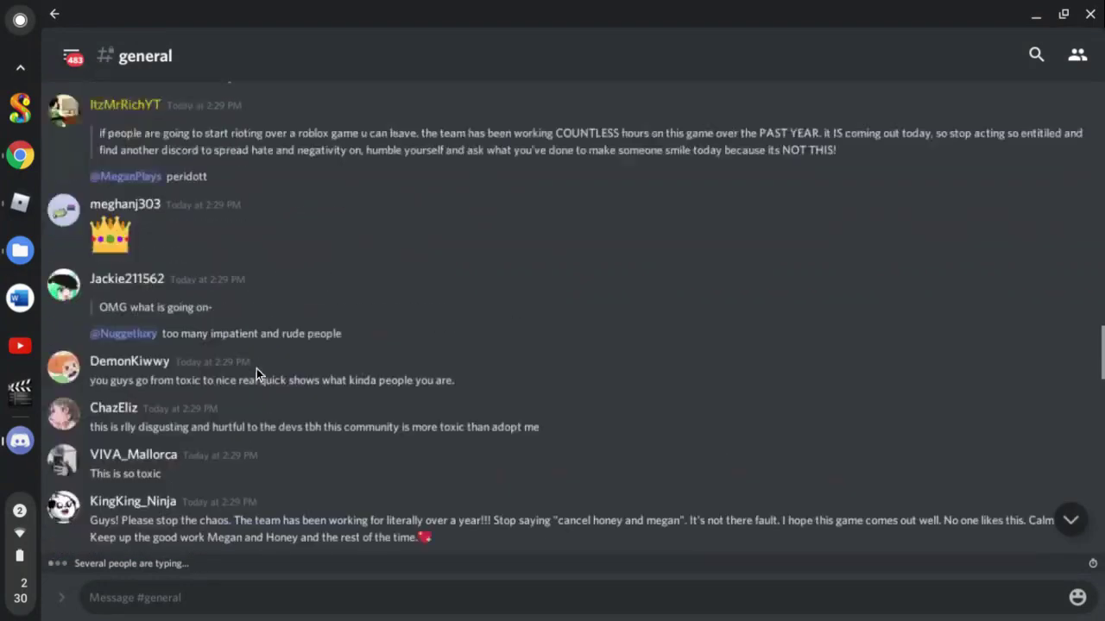
scroll(257, 369, "up", 5)
scroll(256, 369, "down", 1)
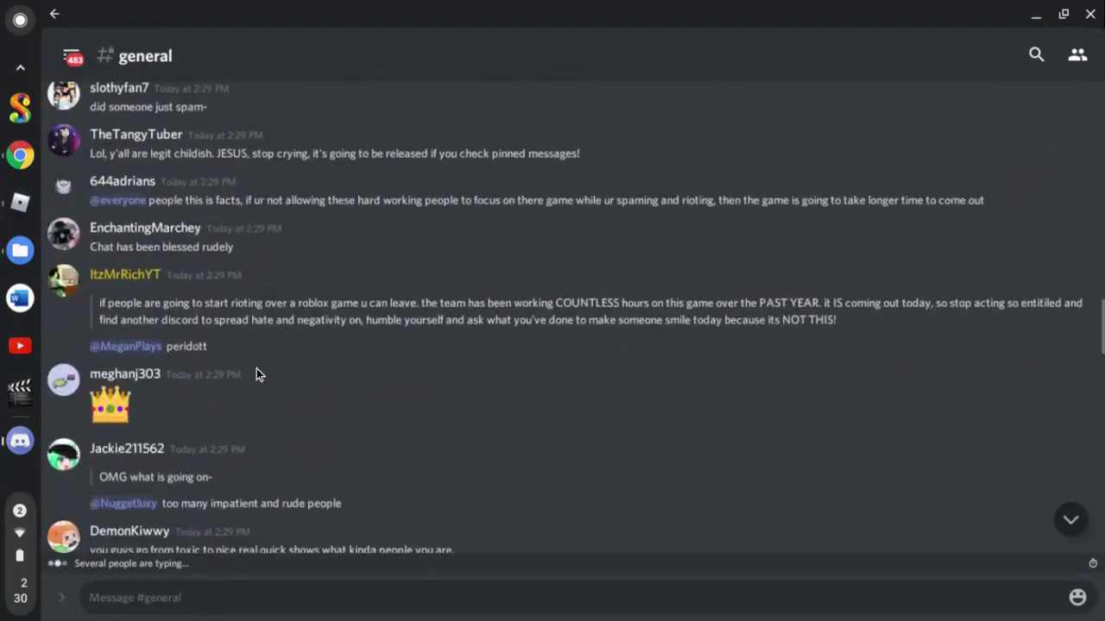
scroll(257, 368, "down", 5)
scroll(257, 369, "down", 3)
scroll(253, 367, "down", 3)
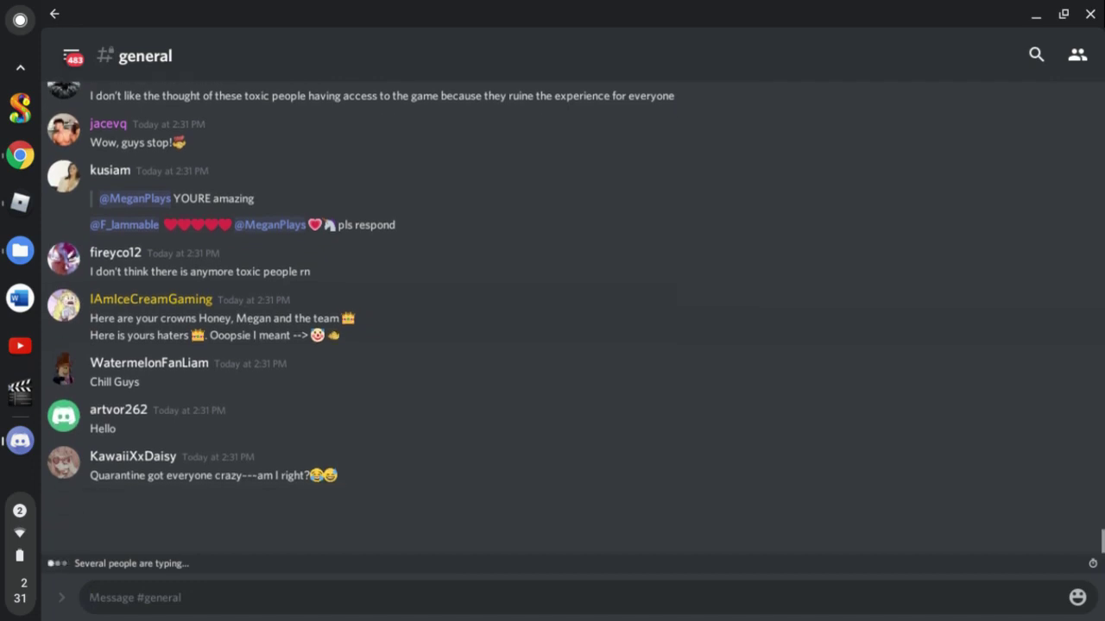
Return to Chrome's Overlook Bay page, close the side navigation, and refresh its server list
left_click(20, 157)
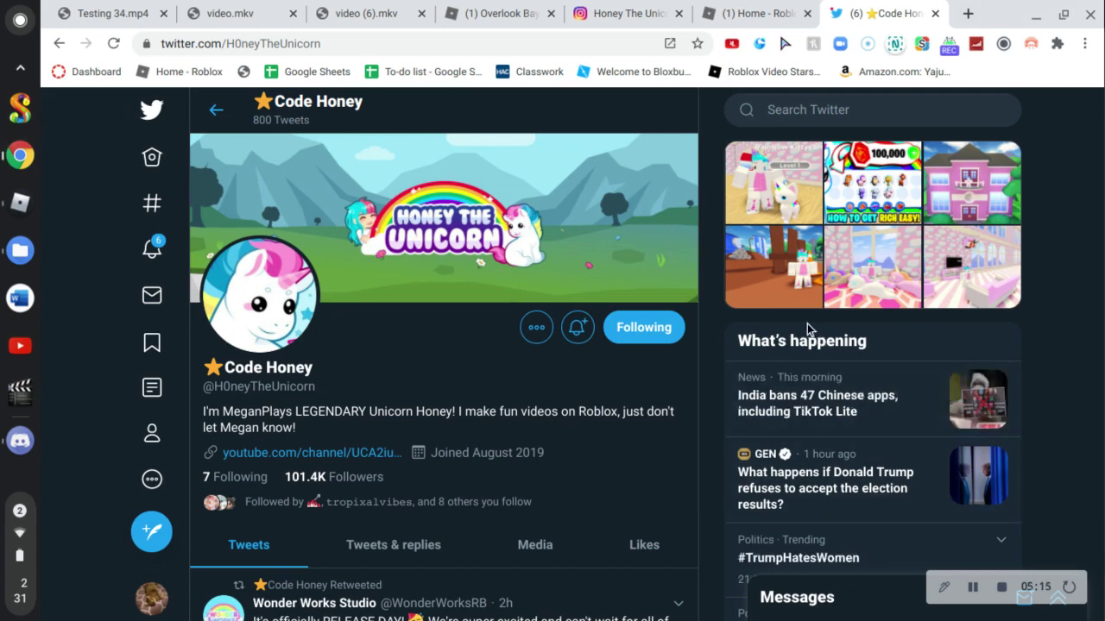
scroll(682, 328, "down", 10)
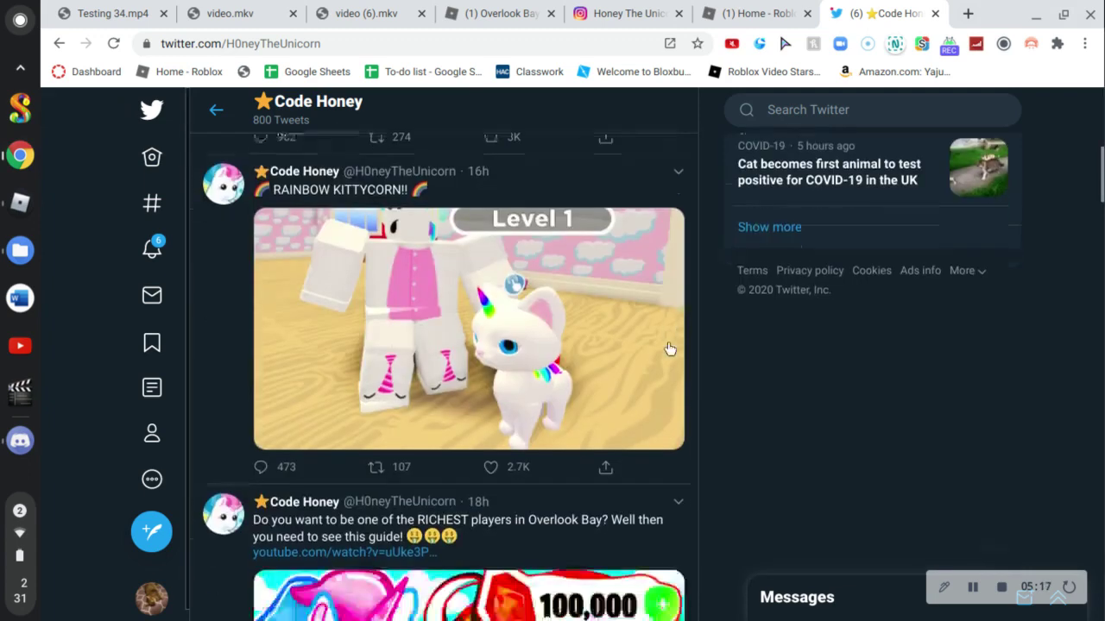
scroll(665, 345, "up", 10)
scroll(365, 271, "down", 2)
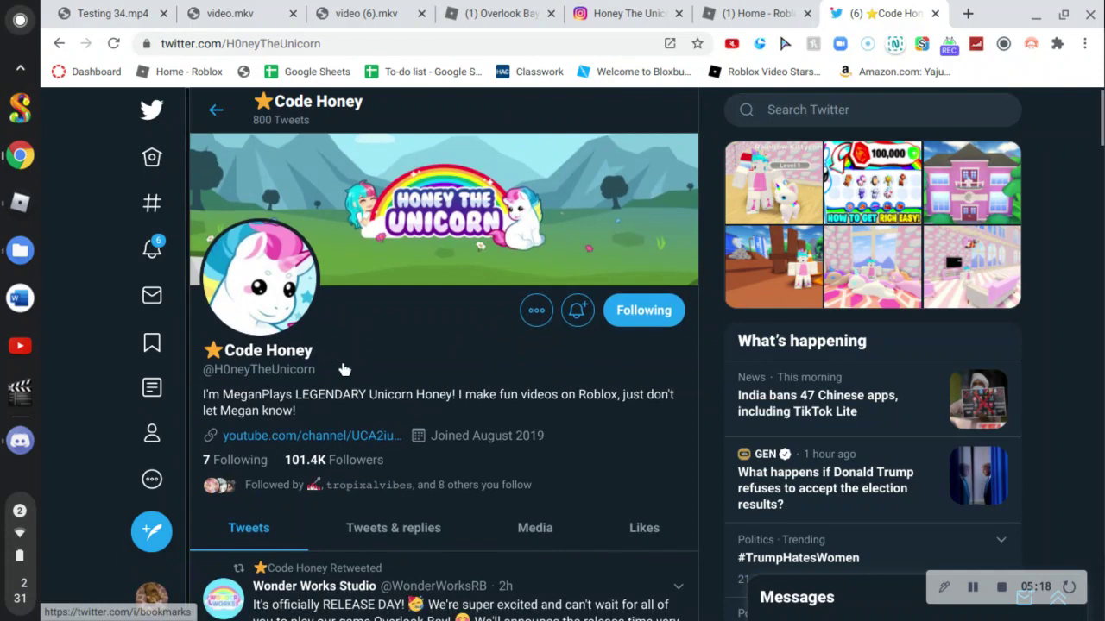
scroll(415, 285, "down", 2)
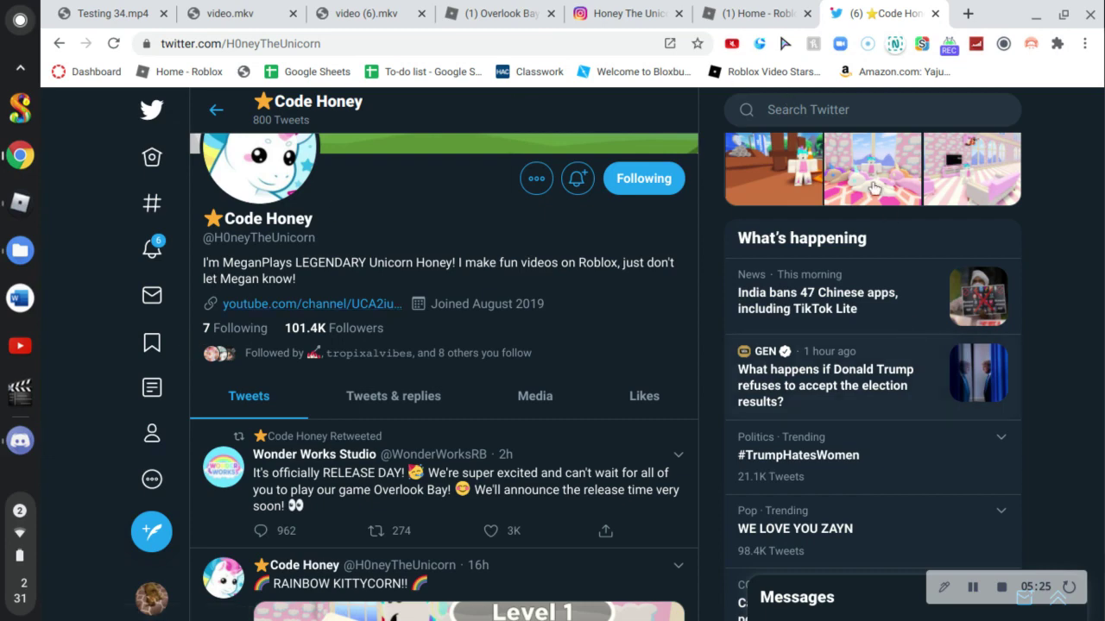
left_click(498, 13)
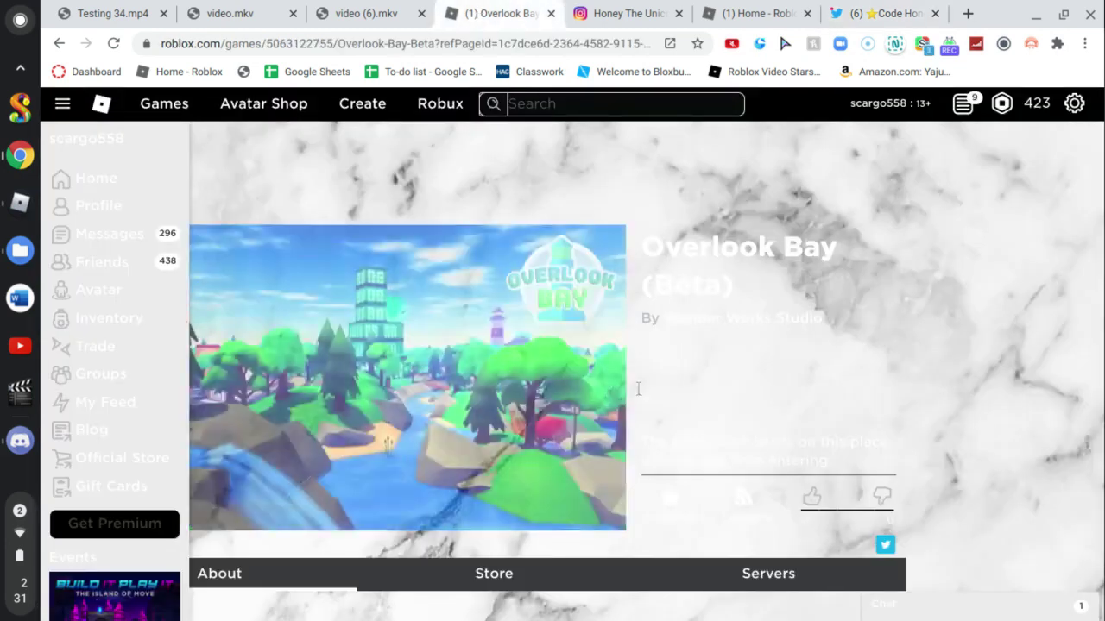
scroll(853, 441, "down", 5)
scroll(868, 424, "up", 2)
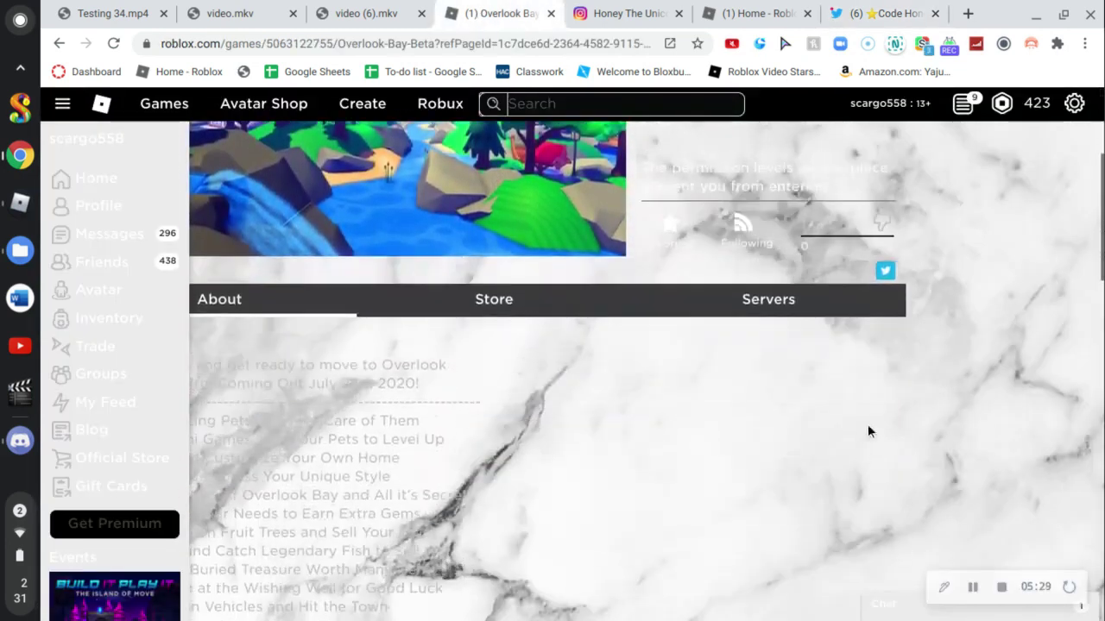
left_click(794, 299)
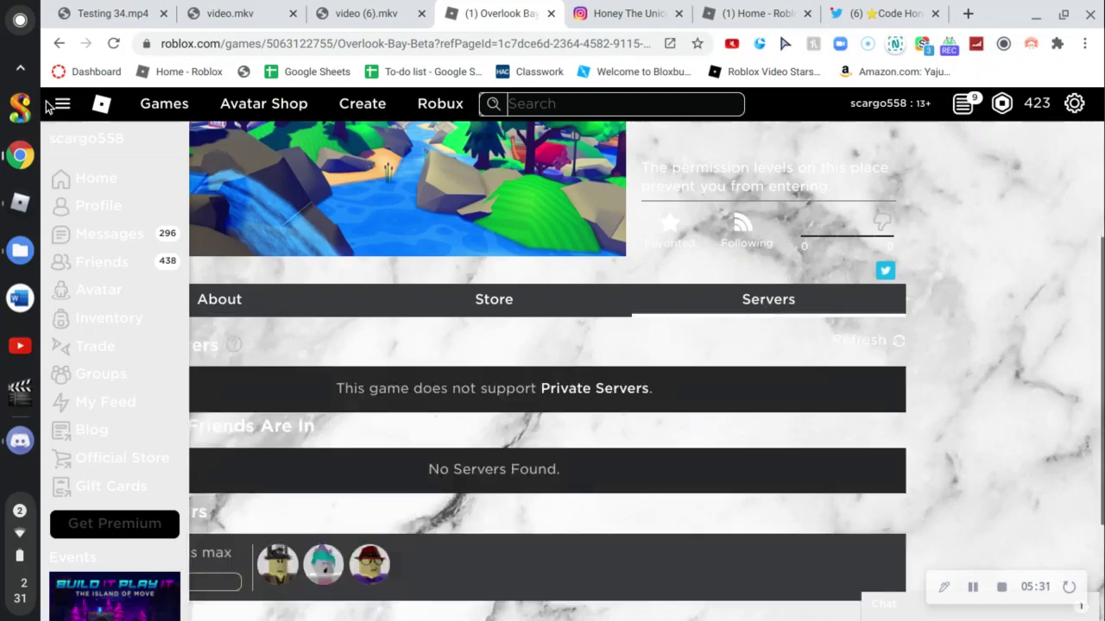
left_click(60, 104)
scroll(595, 258, "down", 3)
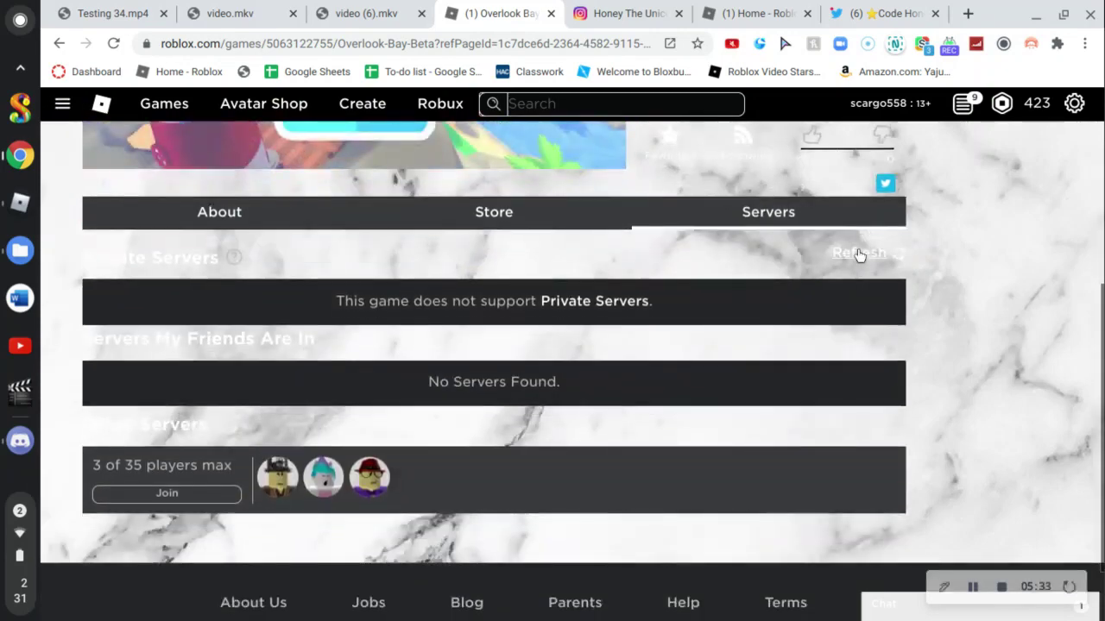
left_click(859, 254)
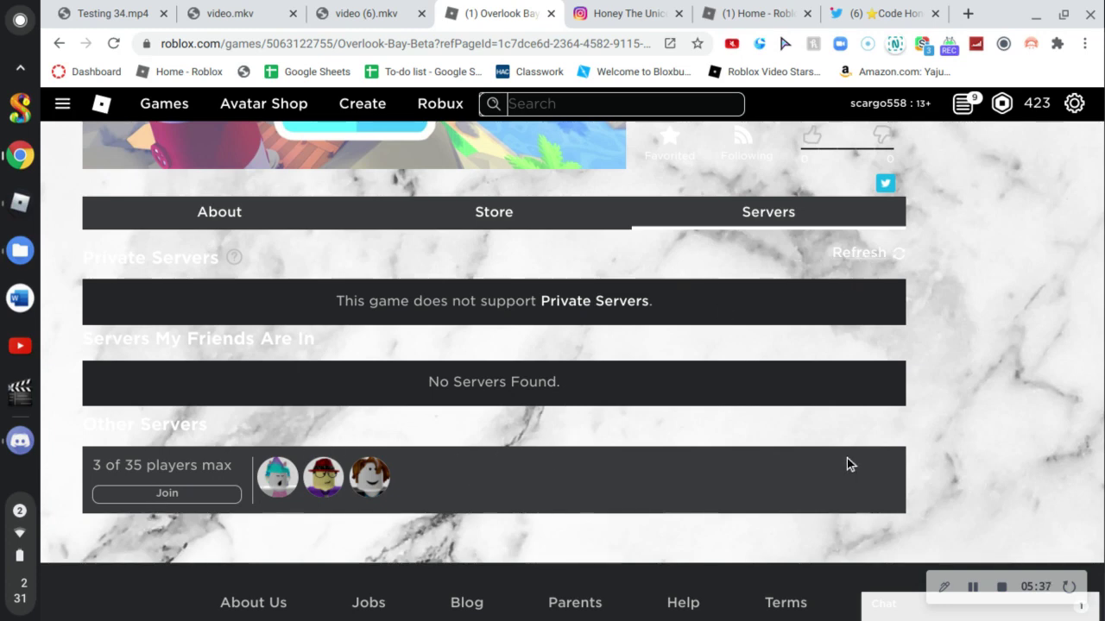
scroll(847, 458, "up", 5)
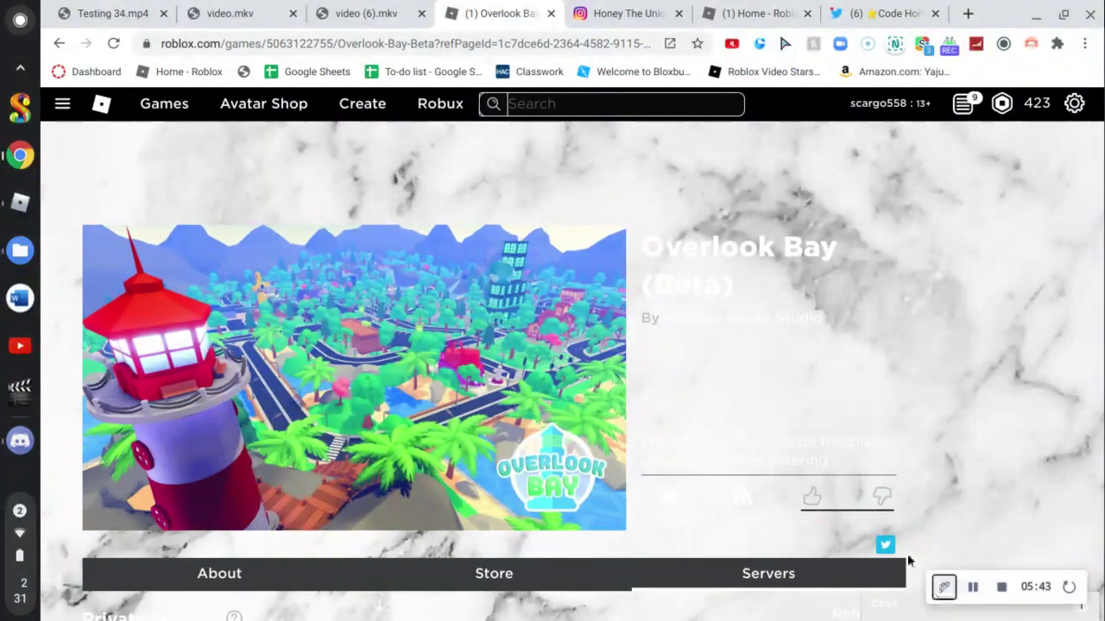
Turn on the Screencastify pen and draw test scribbles, switching to a thicker pen size
left_click(943, 587)
mouse_move(535, 345)
left_mouse_down()
mouse_move(59, 397)
mouse_move(387, 421)
mouse_move(862, 130)
left_mouse_up()
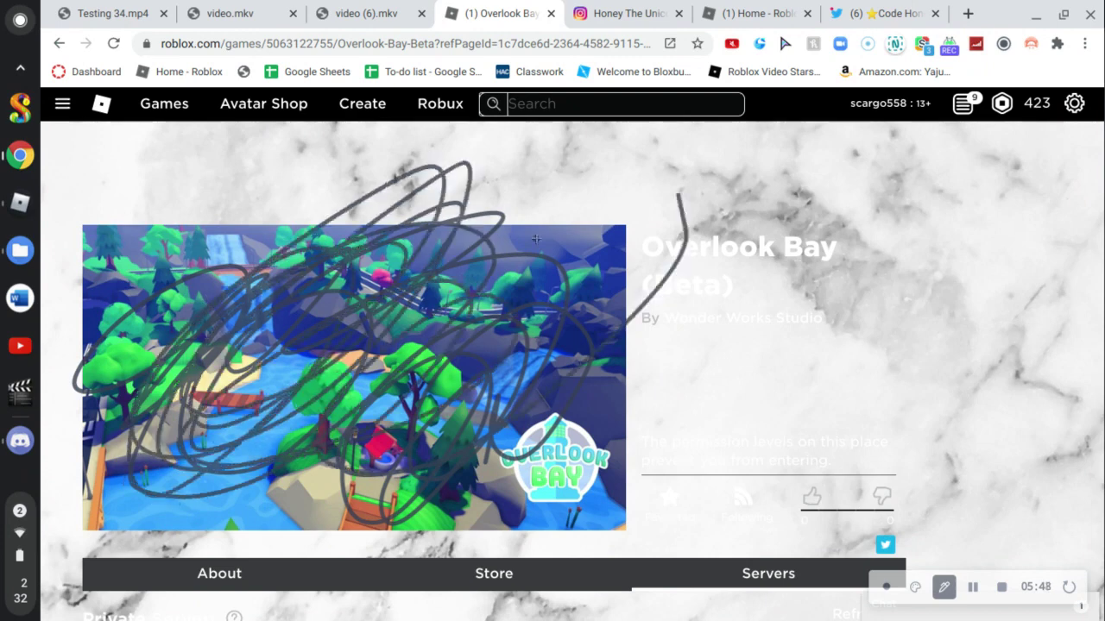
left_click(885, 588)
left_click(885, 546)
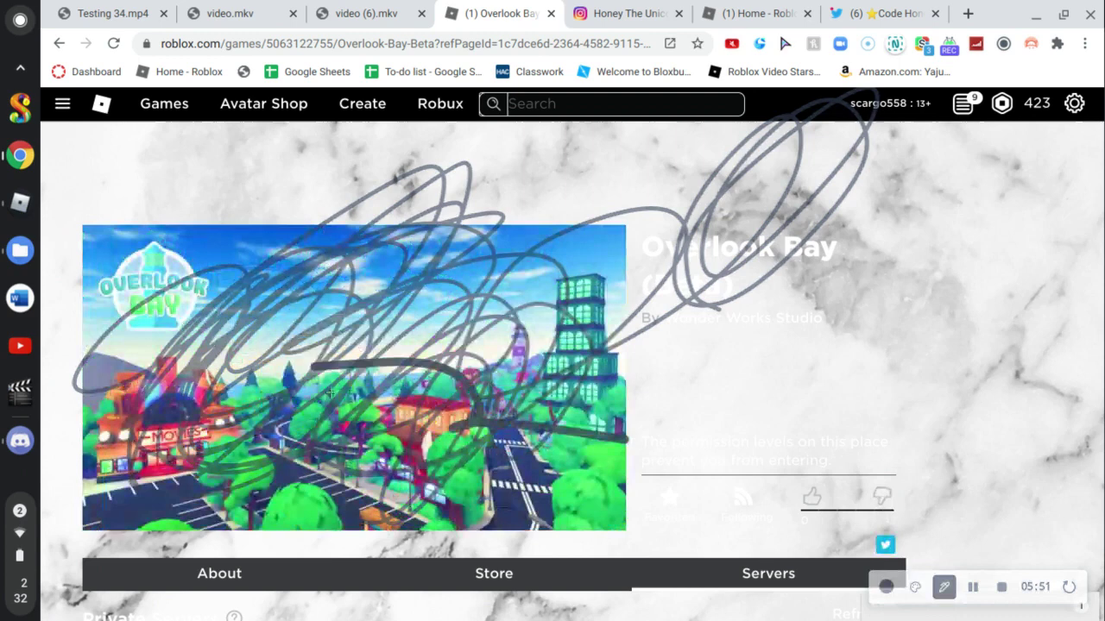
mouse_move(173, 431)
left_mouse_down()
mouse_move(537, 204)
mouse_move(686, 320)
mouse_move(604, 345)
mouse_move(480, 267)
left_mouse_up()
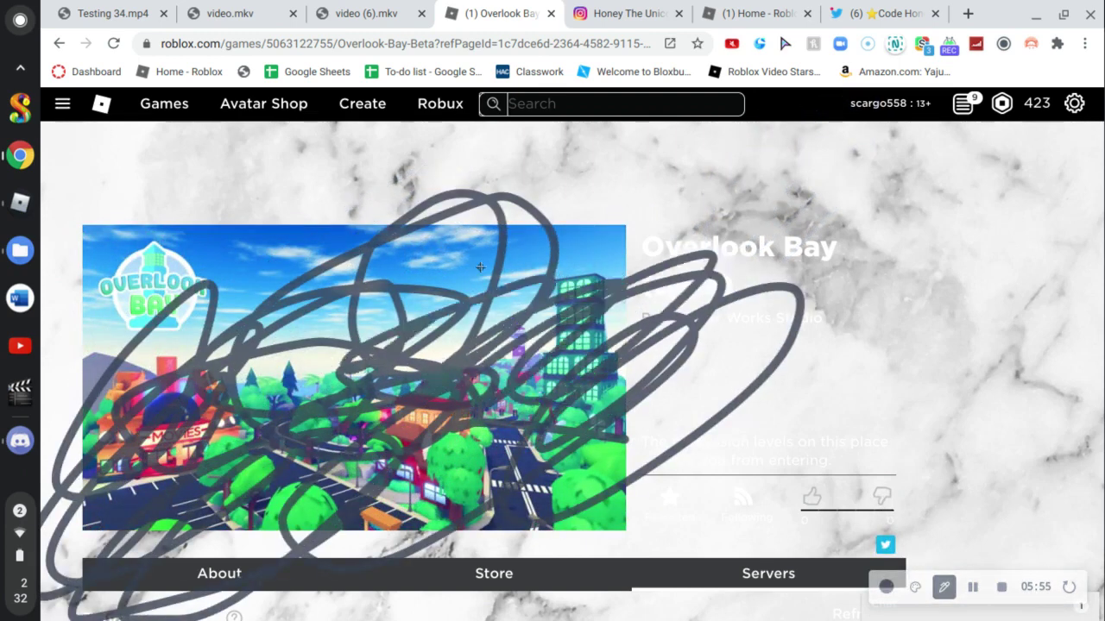
Change the pen colour to blue and draw a blue stroke over the thumbnail
left_click(885, 587)
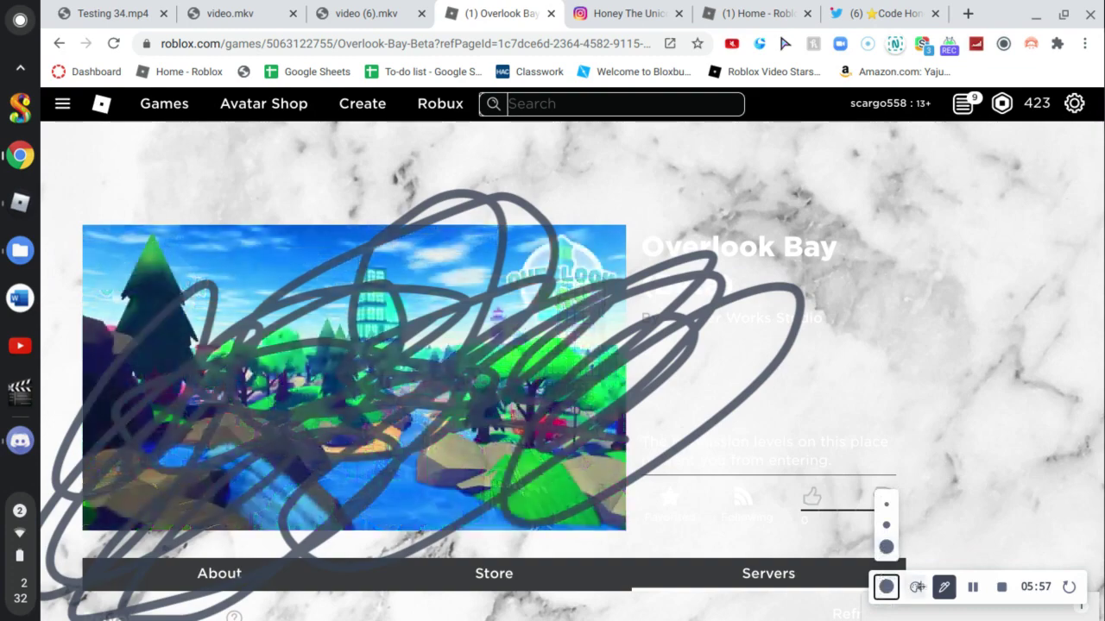
left_click(915, 587)
left_click(914, 525)
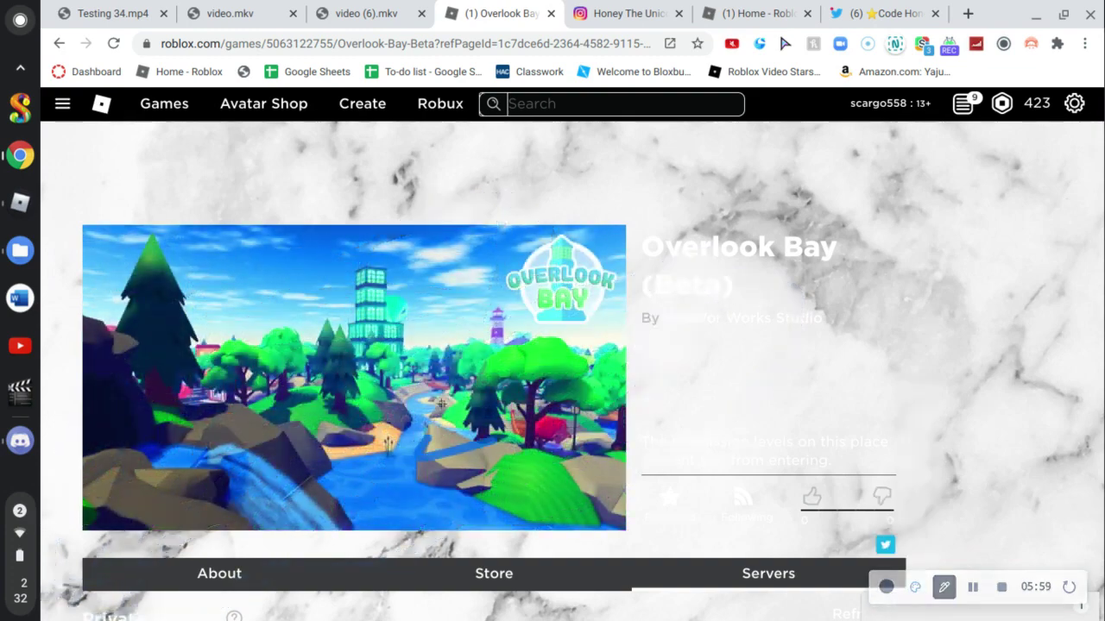
mouse_move(454, 449)
left_mouse_down()
mouse_move(216, 371)
mouse_move(259, 302)
mouse_move(673, 229)
mouse_move(496, 406)
mouse_move(673, 518)
mouse_move(259, 285)
mouse_move(109, 353)
left_mouse_up()
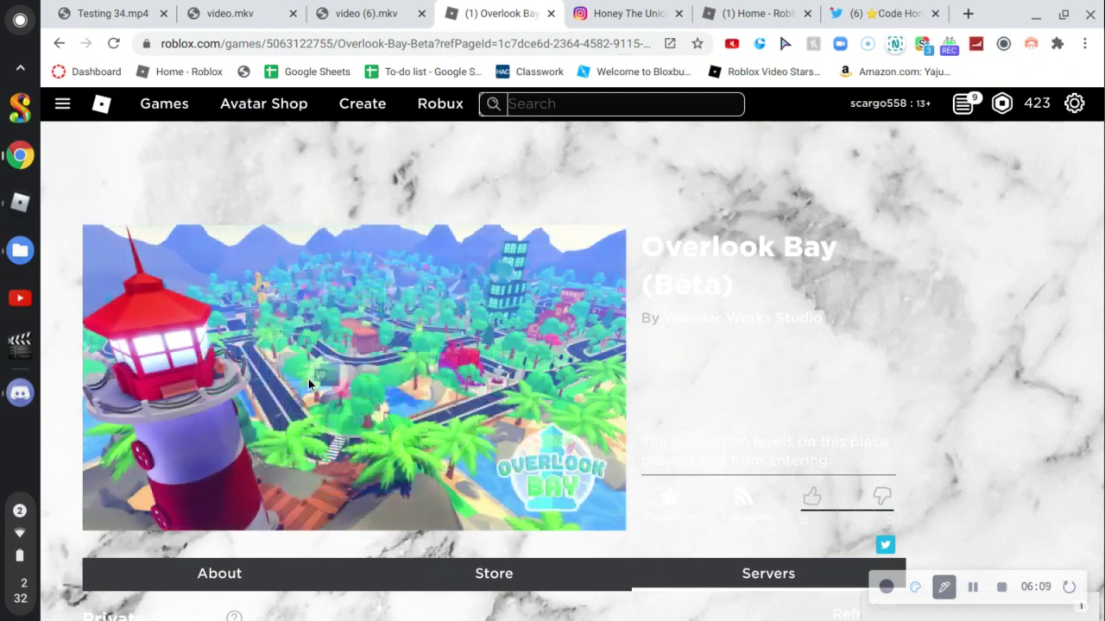
Cover the thumbnail and OVERLOOK BAY logo with blue scribbles, then clear everything and exit drawing mode
mouse_move(345, 311)
left_mouse_down()
mouse_move(256, 390)
mouse_move(563, 284)
mouse_move(541, 542)
mouse_move(141, 482)
mouse_move(530, 431)
mouse_move(462, 191)
mouse_move(211, 286)
mouse_move(138, 371)
mouse_move(164, 345)
mouse_move(278, 473)
left_mouse_up()
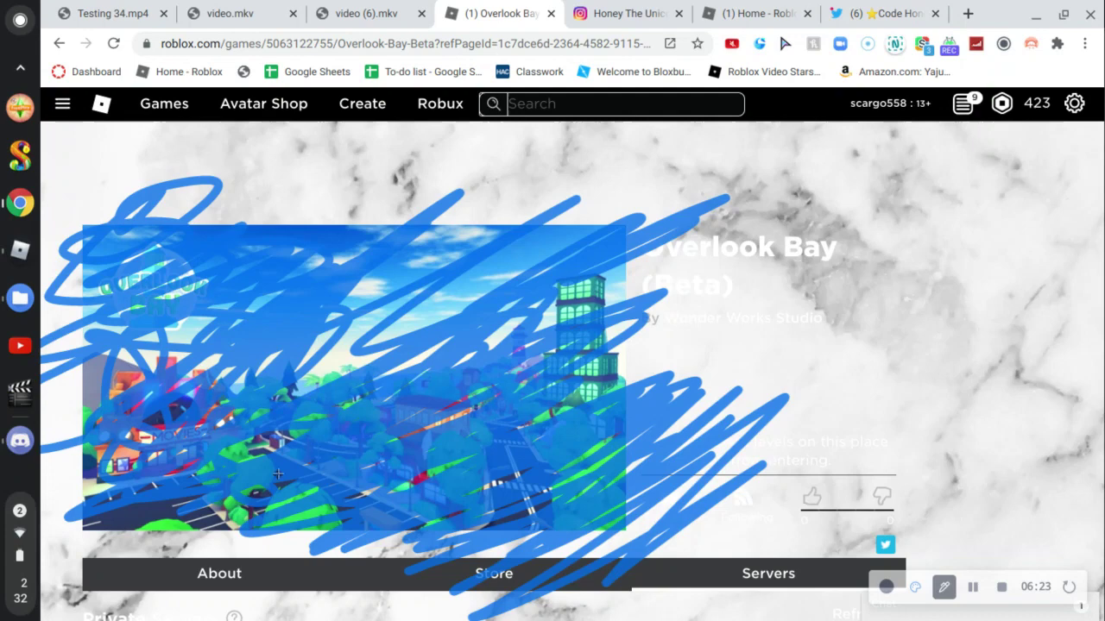
mouse_move(291, 531)
left_mouse_down()
mouse_move(259, 444)
mouse_move(146, 436)
mouse_move(172, 338)
mouse_move(264, 333)
mouse_move(406, 362)
mouse_move(604, 285)
mouse_move(345, 362)
mouse_move(654, 351)
mouse_move(484, 276)
mouse_move(509, 250)
mouse_move(518, 207)
mouse_move(442, 224)
mouse_move(425, 289)
left_mouse_up()
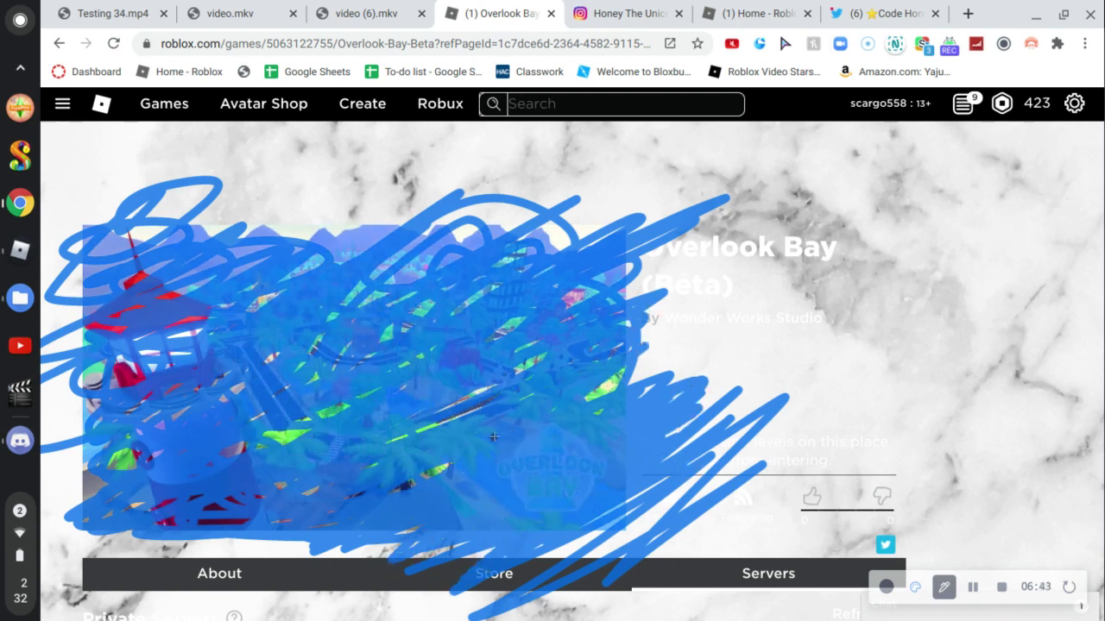
left_click_drag(493, 438, 410, 466)
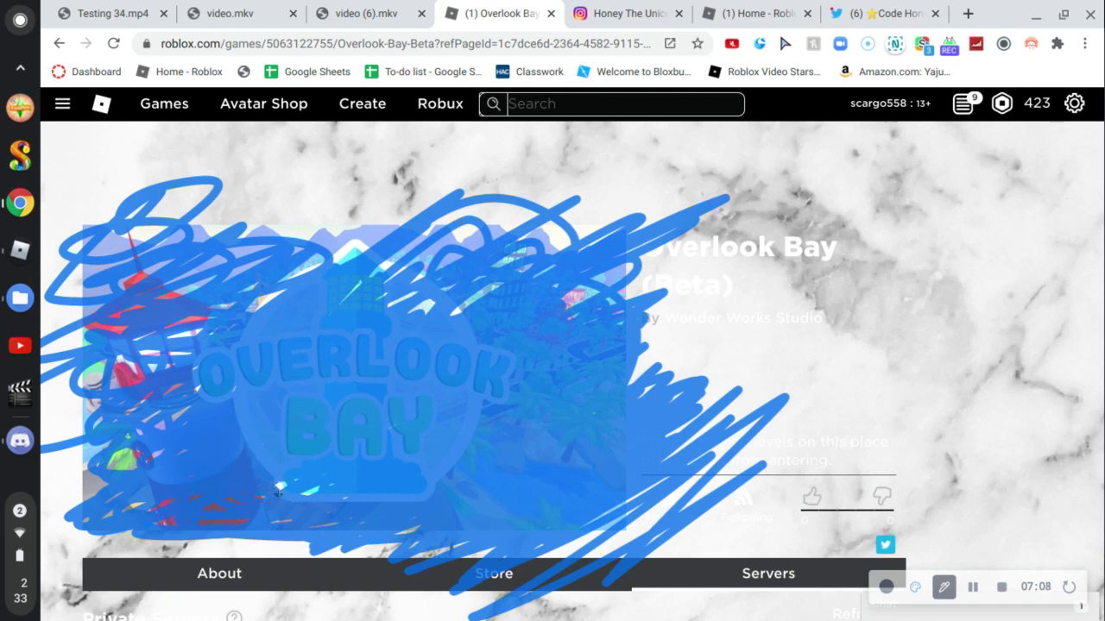
left_click_drag(324, 448, 313, 489)
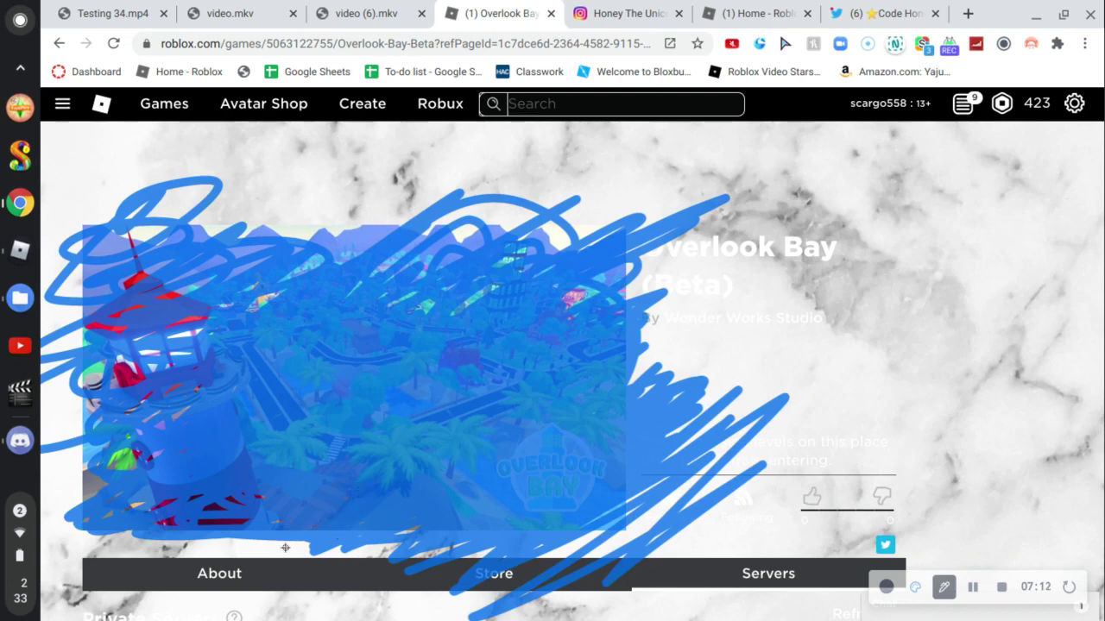
mouse_move(345, 499)
left_mouse_down()
mouse_move(268, 544)
mouse_move(207, 561)
left_mouse_up()
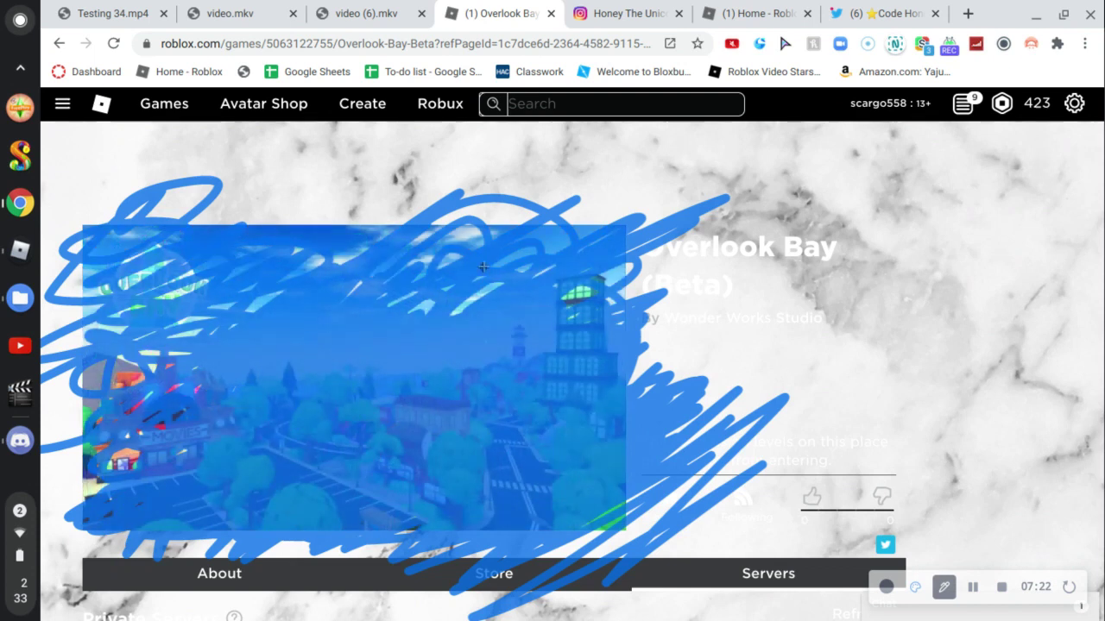
left_click_drag(643, 208, 569, 284)
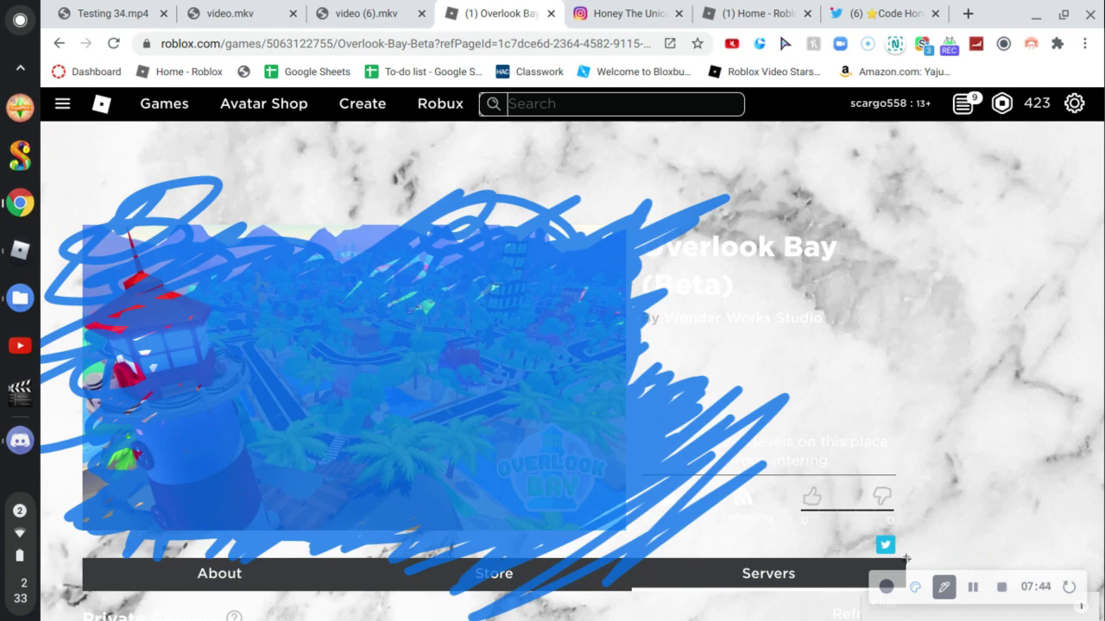
left_click(973, 587)
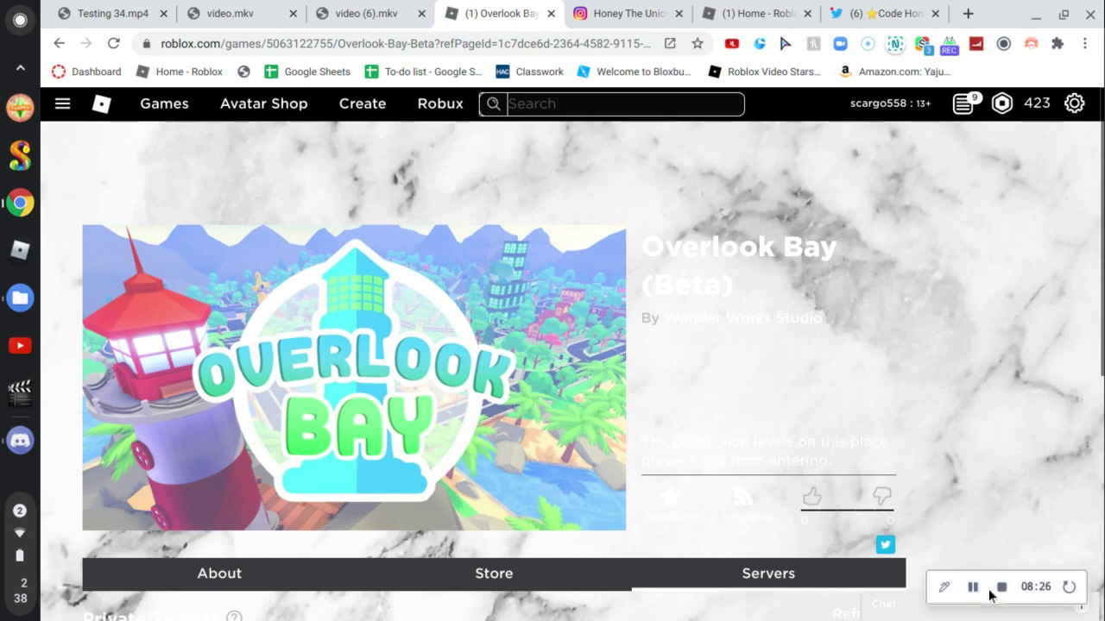
Use Ctrl+Tab to reach Wonder Works Studio's tweet announcing the 5 PM CST release
key("ctrl+Tab")
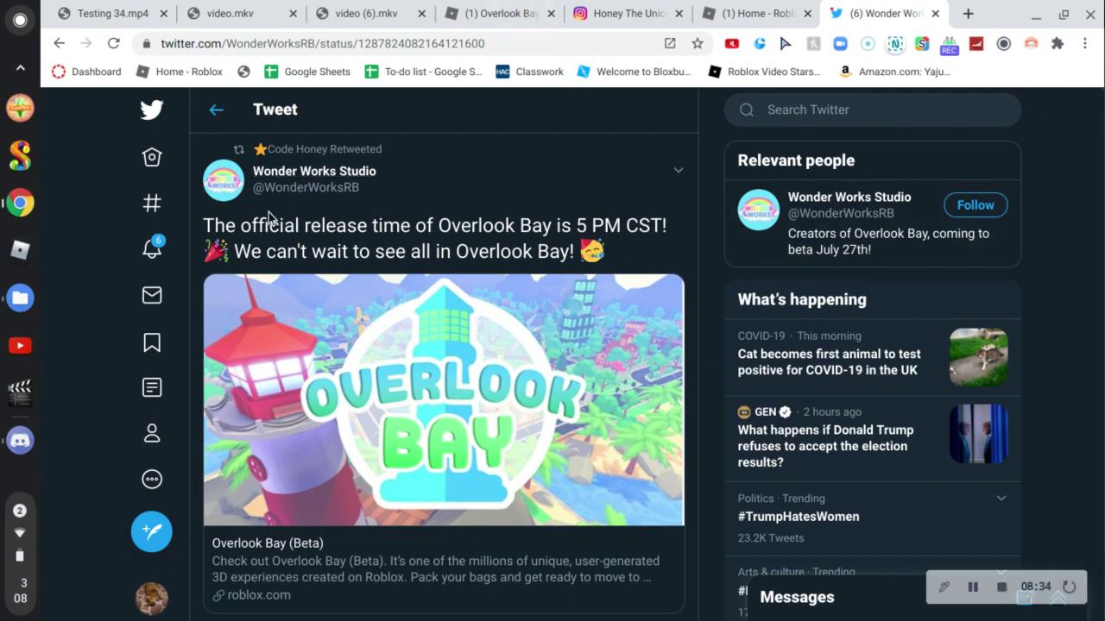
mouse_move(226, 217)
left_mouse_down()
mouse_move(471, 251)
mouse_move(534, 213)
mouse_move(661, 220)
mouse_move(684, 233)
left_mouse_up()
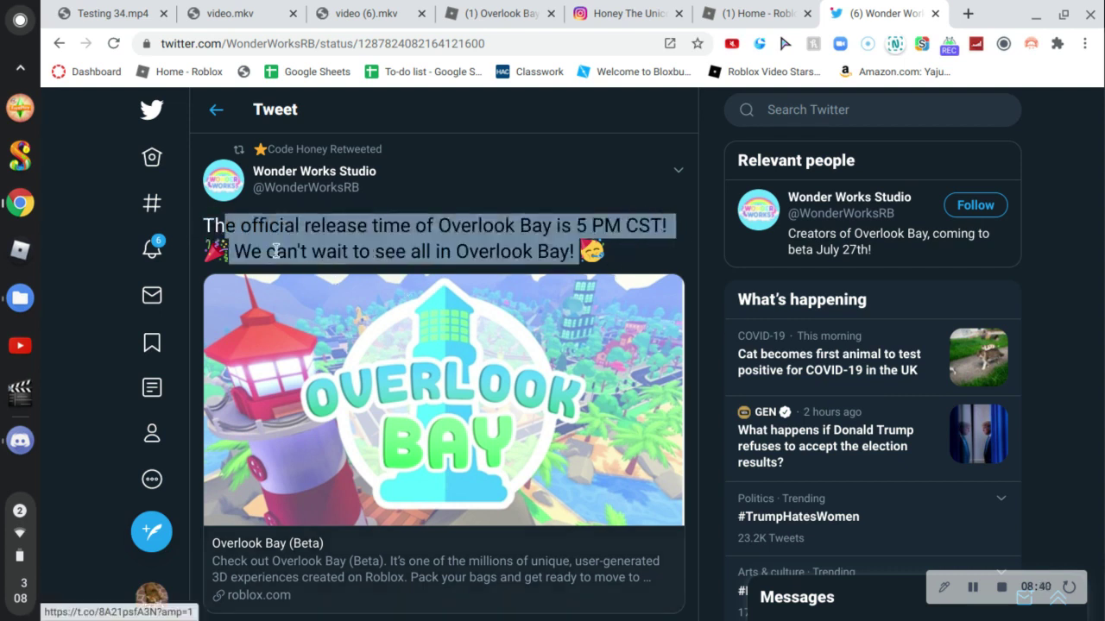
mouse_move(276, 251)
left_mouse_down()
mouse_move(516, 244)
mouse_move(518, 226)
mouse_move(604, 258)
left_mouse_up()
left_click(617, 280)
left_click_drag(220, 226, 361, 168)
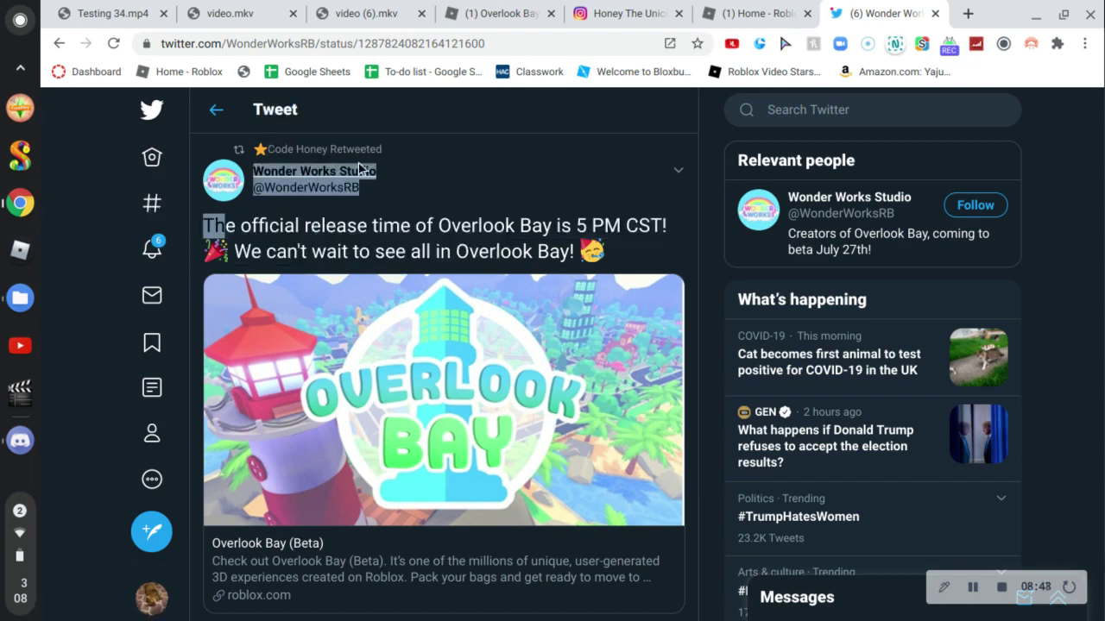
left_click_drag(460, 146, 406, 193)
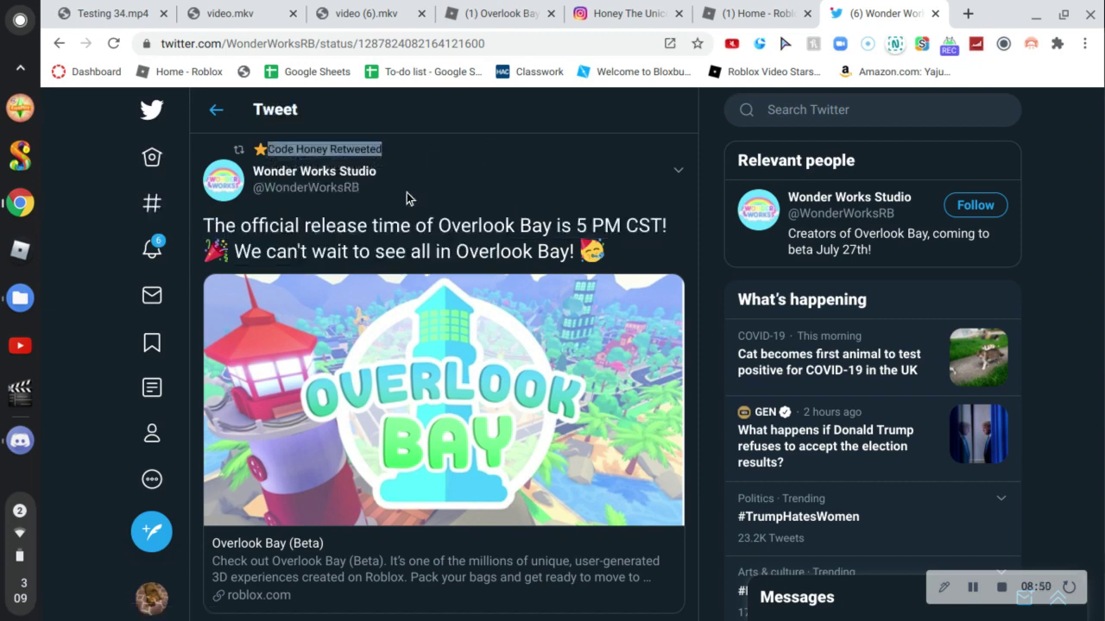
right_click(408, 191)
left_click(328, 207)
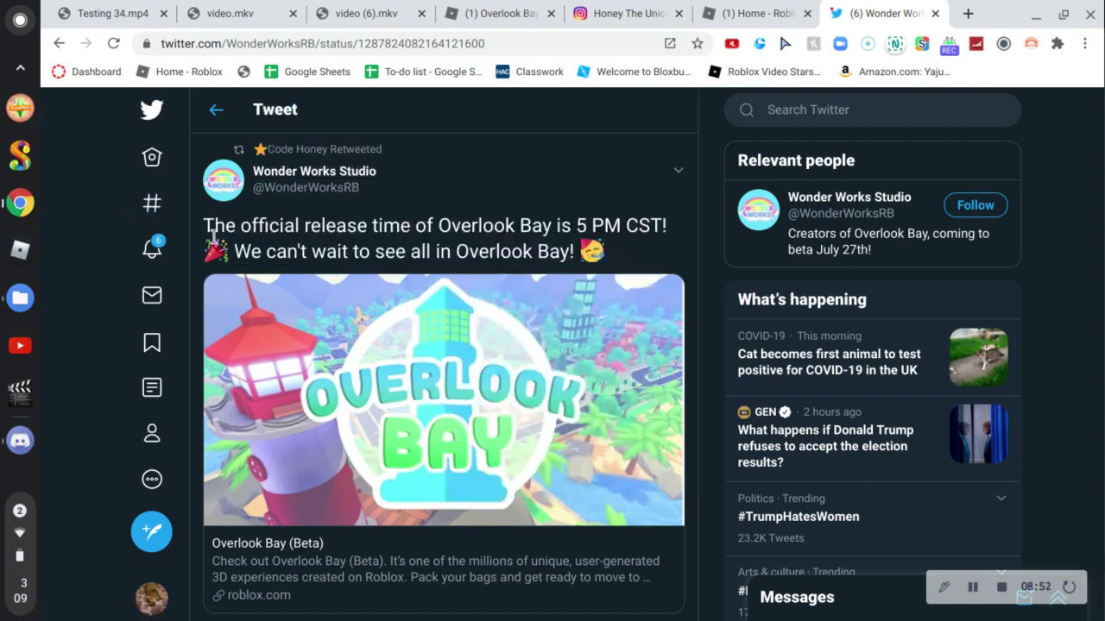
left_click_drag(204, 226, 604, 251)
left_click_drag(545, 177, 395, 72)
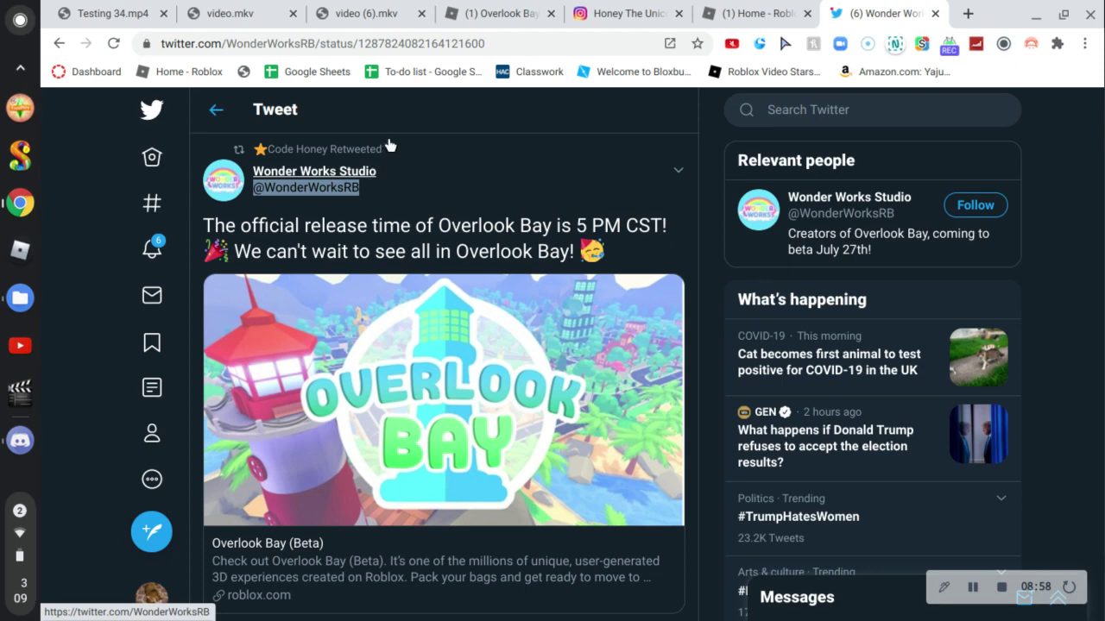
scroll(388, 146, "down", 1)
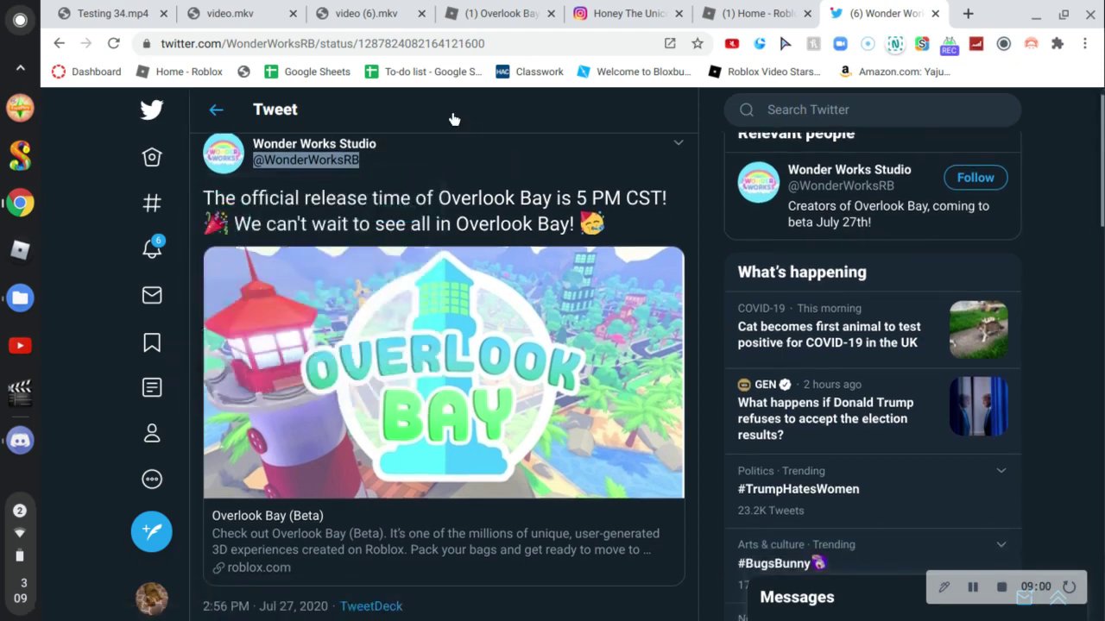
left_click(458, 151)
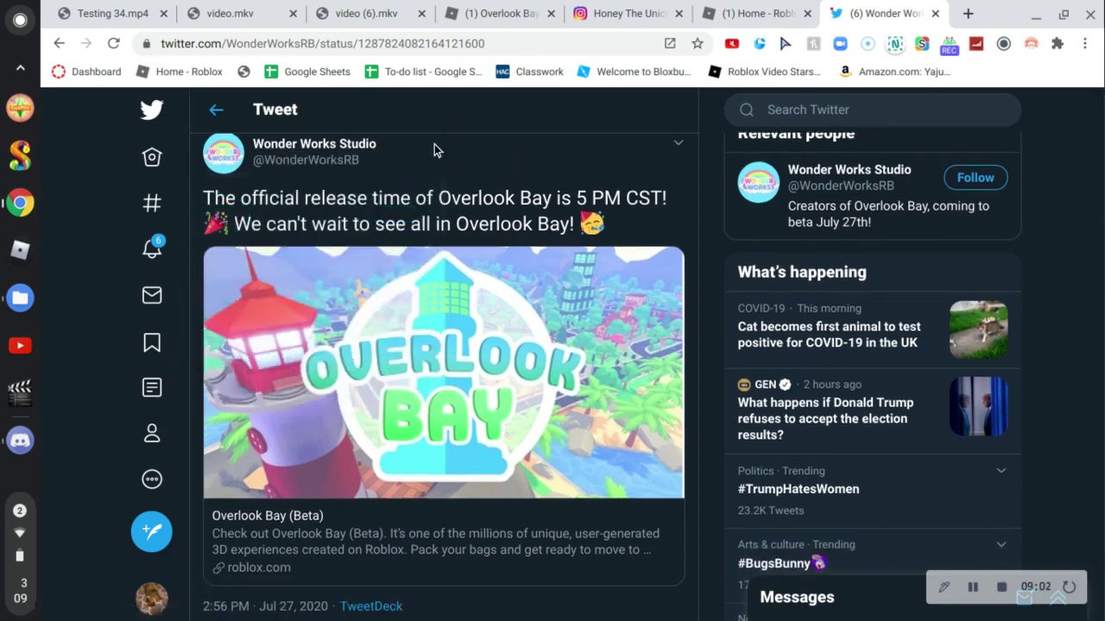